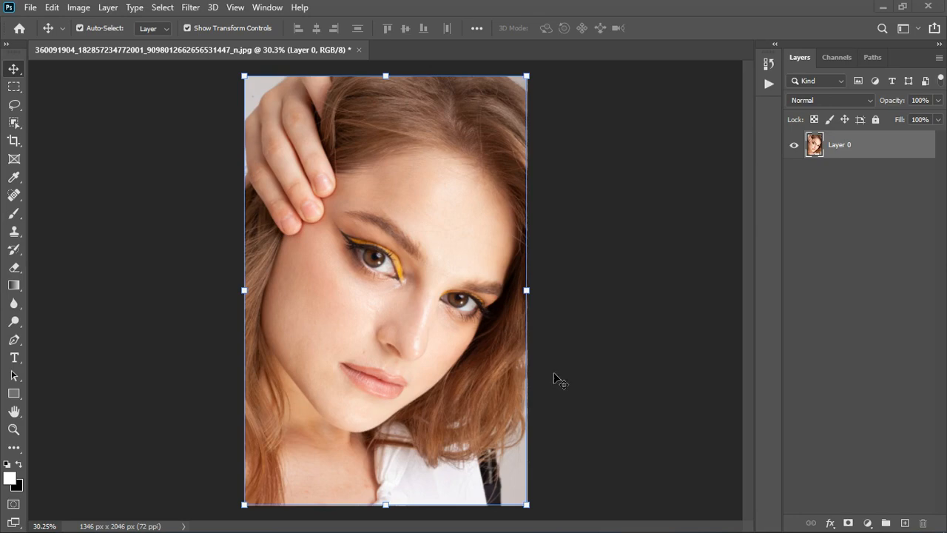
Examine the portrait's skin and facial highlights both up close and in the full image.
{"action": "scroll", "coordinate": [396, 232], "scroll_direction": "up", "scroll_amount": 3}
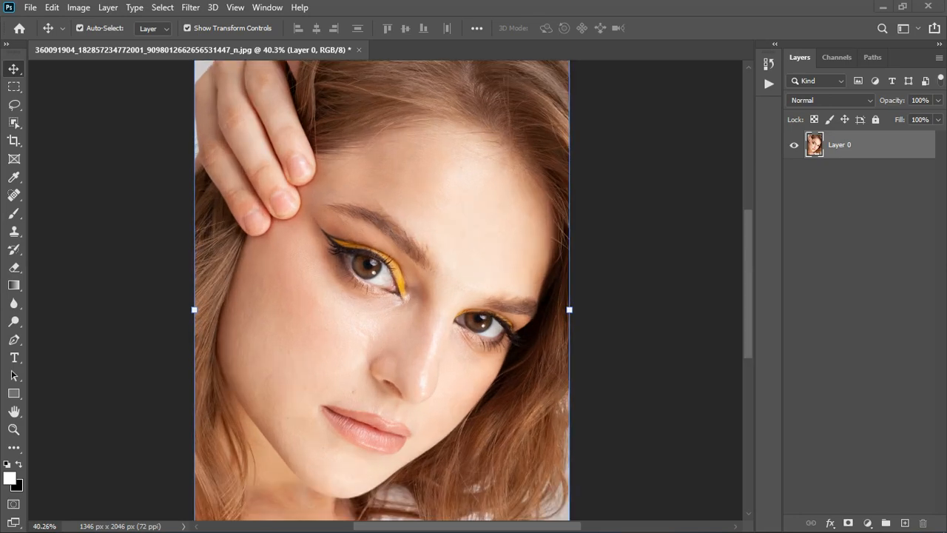
{"action": "scroll", "coordinate": [392, 291], "scroll_direction": "down", "scroll_amount": 2}
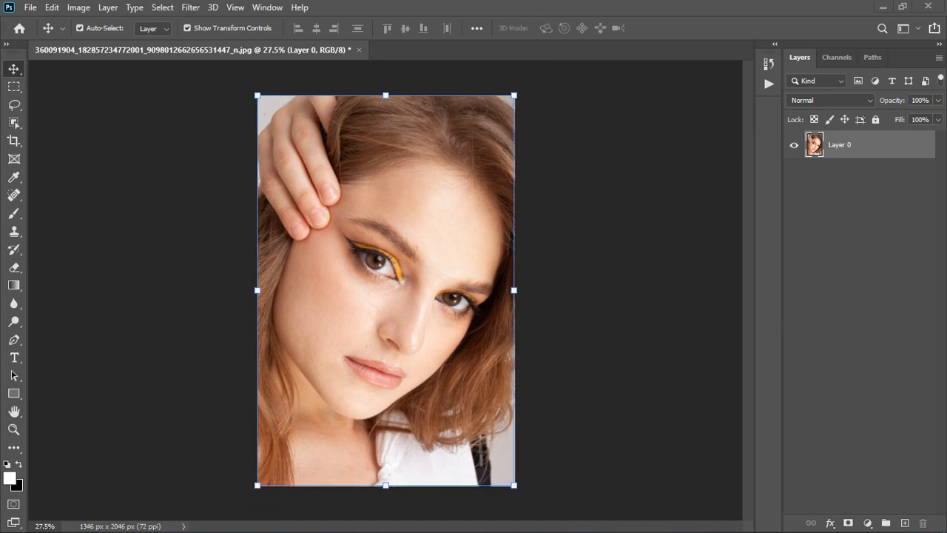
{"action": "scroll", "coordinate": [400, 259], "scroll_direction": "up", "scroll_amount": 1}
{"action": "scroll", "coordinate": [418, 229], "scroll_direction": "up", "scroll_amount": 3}
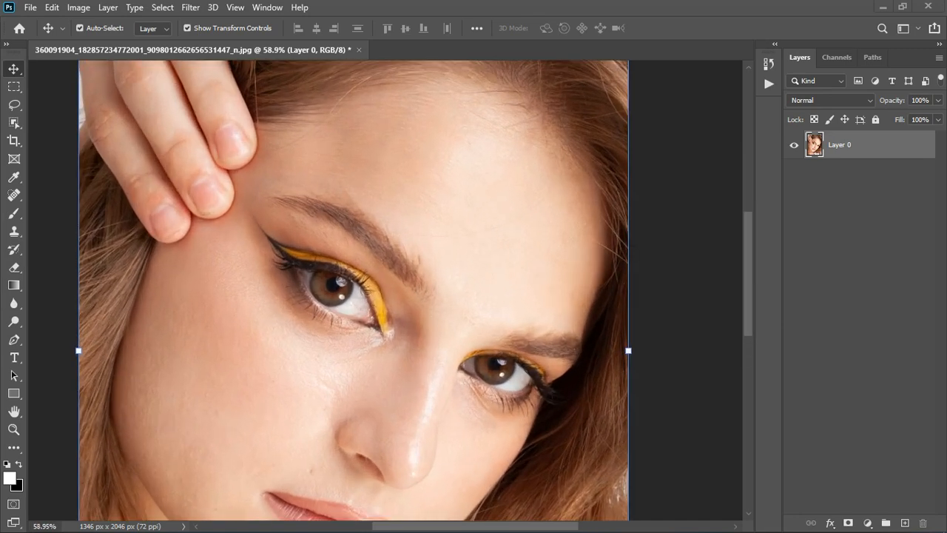
{"action": "scroll", "coordinate": [424, 226], "scroll_direction": "down", "scroll_amount": 2}
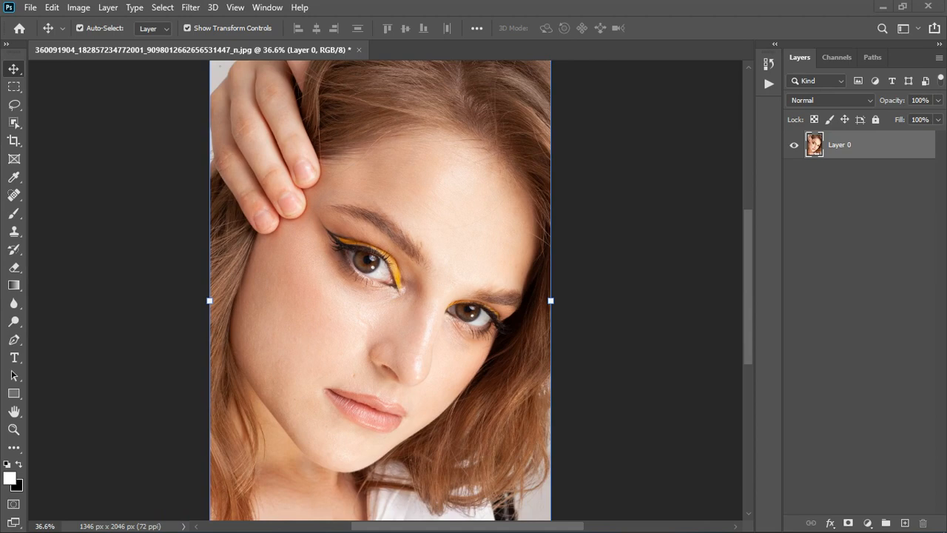
{"action": "scroll", "coordinate": [399, 289], "scroll_direction": "down", "scroll_amount": 2}
{"action": "scroll", "coordinate": [399, 269], "scroll_direction": "up", "scroll_amount": 1}
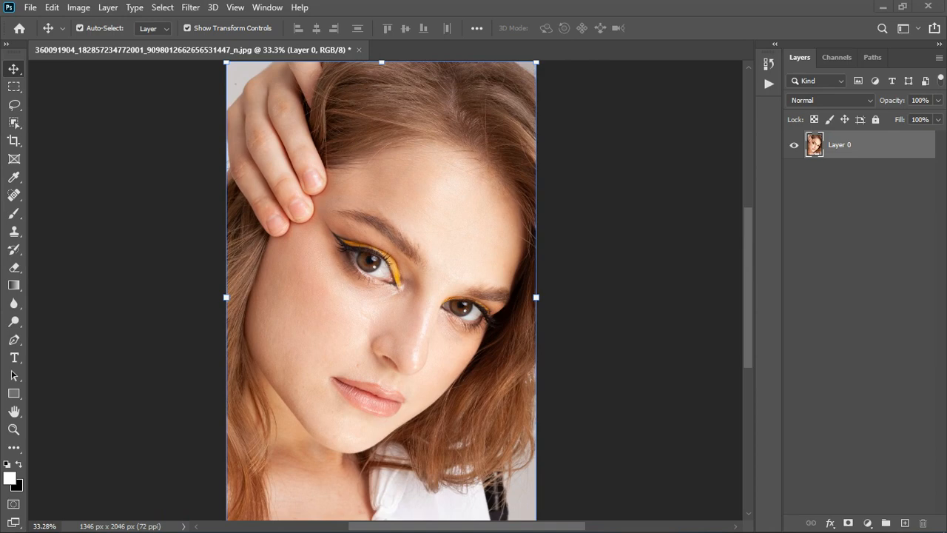
{"action": "scroll", "coordinate": [425, 224], "scroll_direction": "down", "scroll_amount": 1}
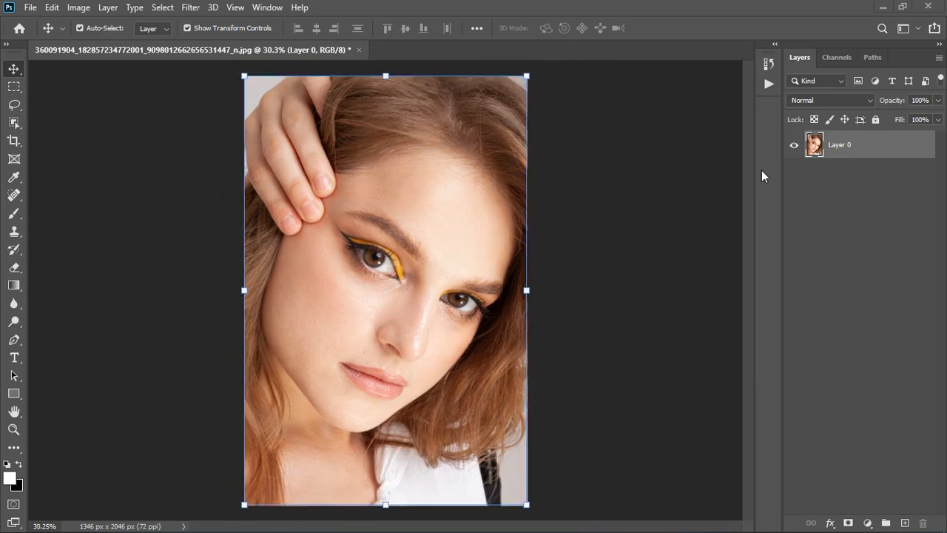
{"action": "left_click", "coordinate": [867, 523]}
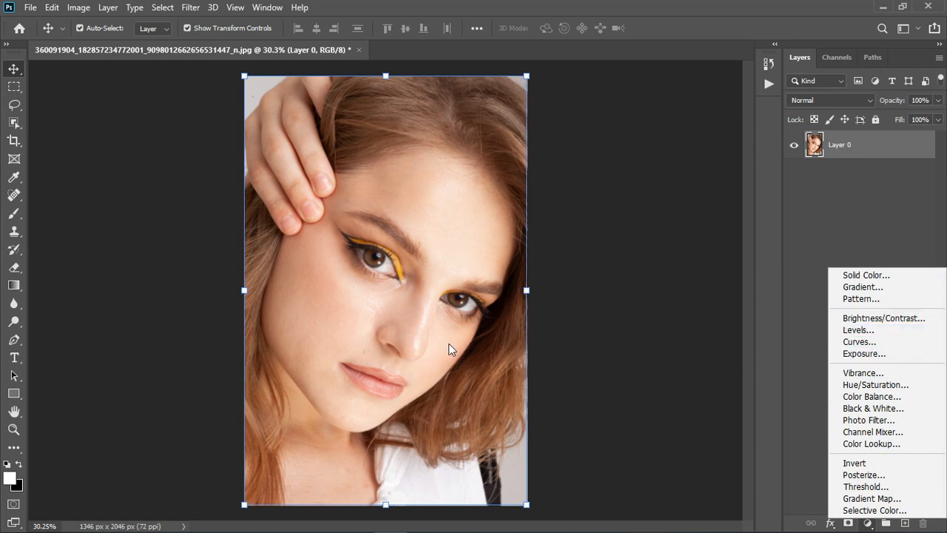
{"action": "left_click", "coordinate": [549, 280]}
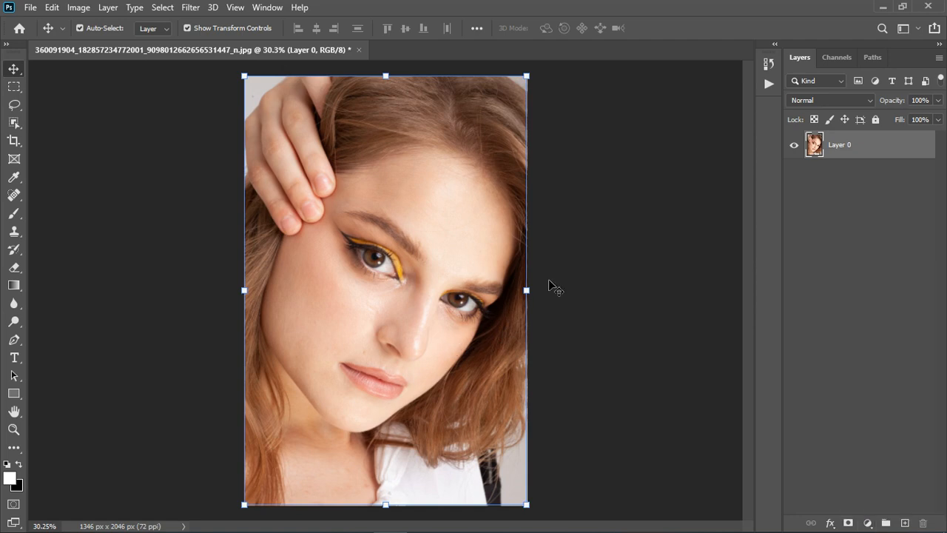
Open the Camera Raw Filter for the portrait layer and expand its Basic adjustments.
{"action": "left_click", "coordinate": [190, 7]}
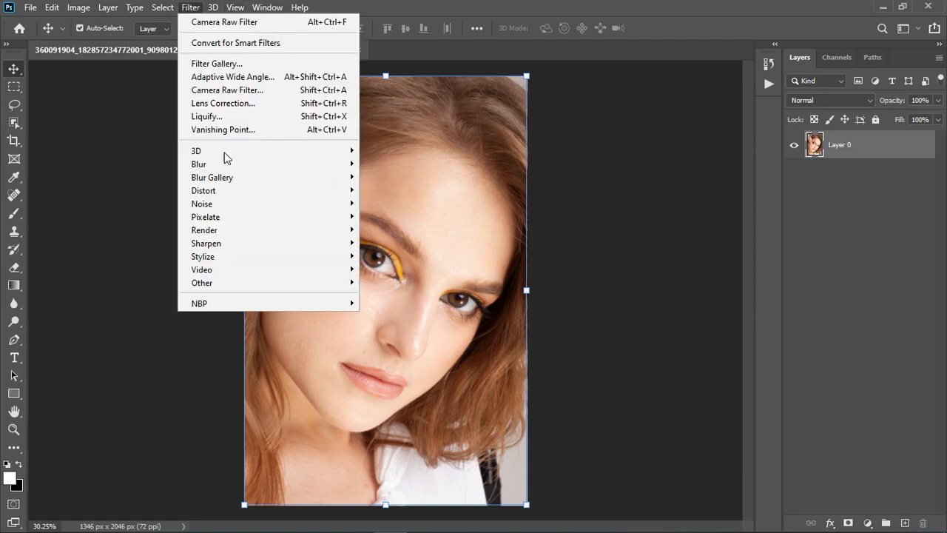
{"action": "left_click", "coordinate": [228, 95]}
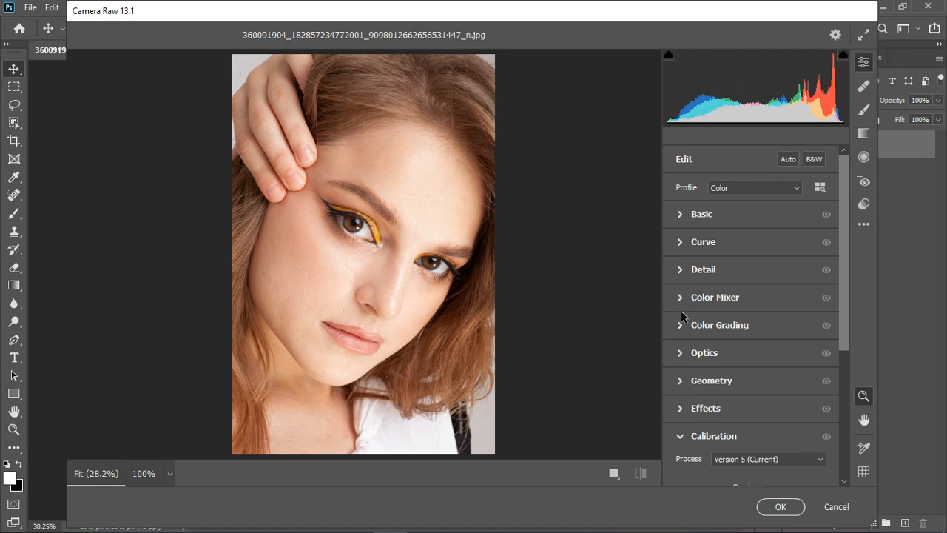
{"action": "left_click", "coordinate": [679, 216]}
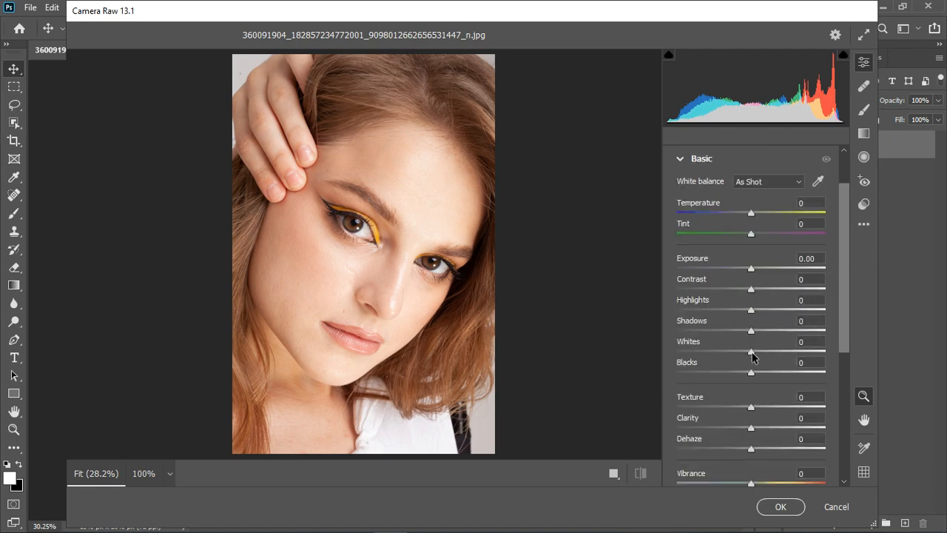
{"action": "left_click_drag", "start_coordinate": [751, 353], "coordinate": [699, 358]}
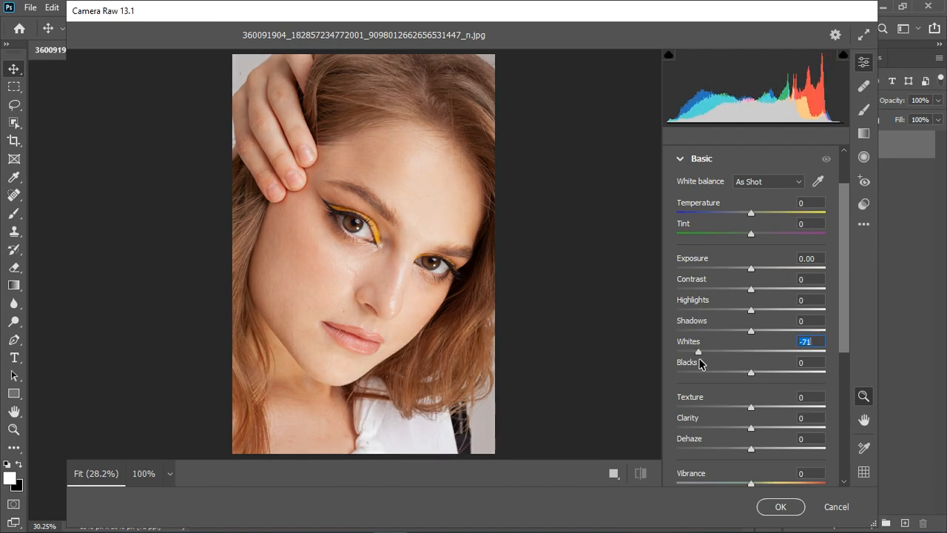
{"action": "left_click_drag", "start_coordinate": [699, 358], "coordinate": [745, 360]}
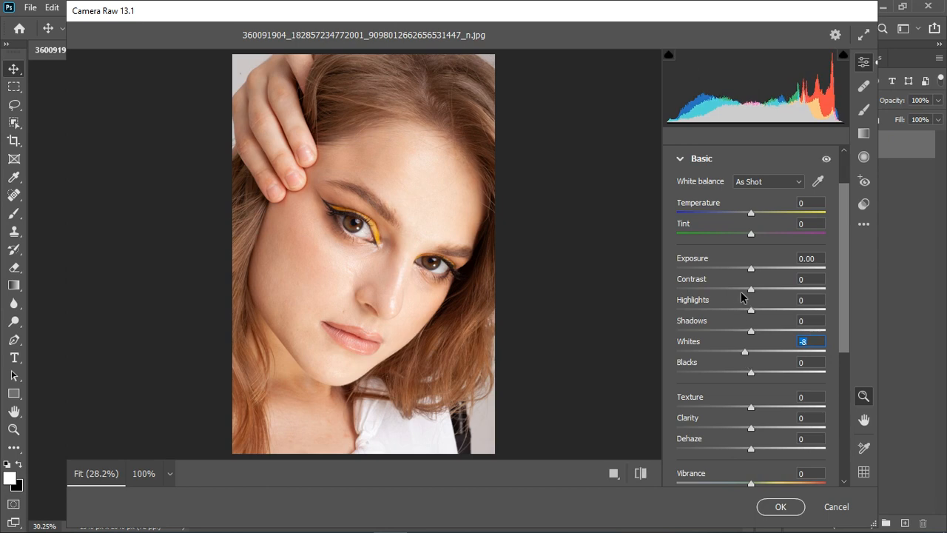
{"action": "left_click_drag", "start_coordinate": [753, 313], "coordinate": [708, 317]}
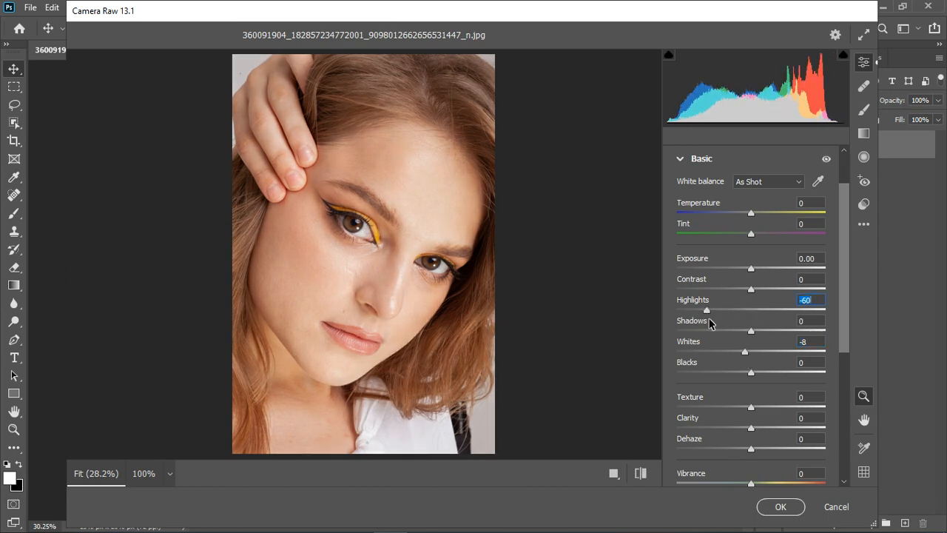
{"action": "key", "text": "Tab"}
{"action": "double_click", "coordinate": [707, 309]}
{"action": "double_click", "coordinate": [746, 352]}
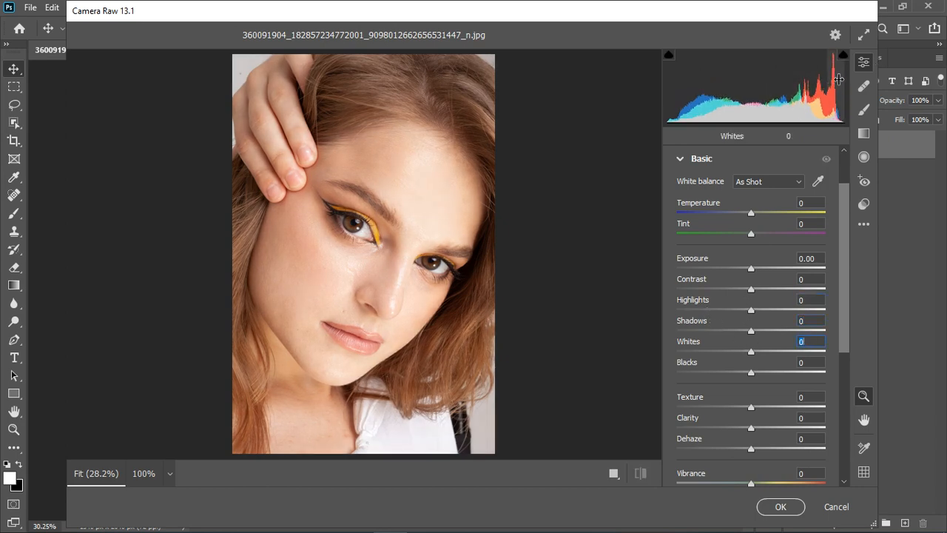
{"action": "left_click_drag", "start_coordinate": [757, 353], "coordinate": [671, 356]}
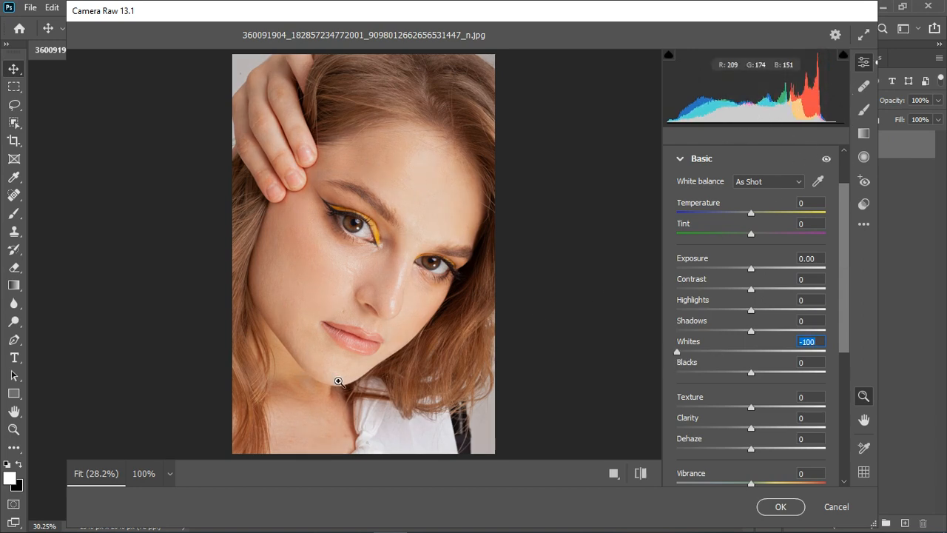
{"action": "double_click", "coordinate": [676, 352]}
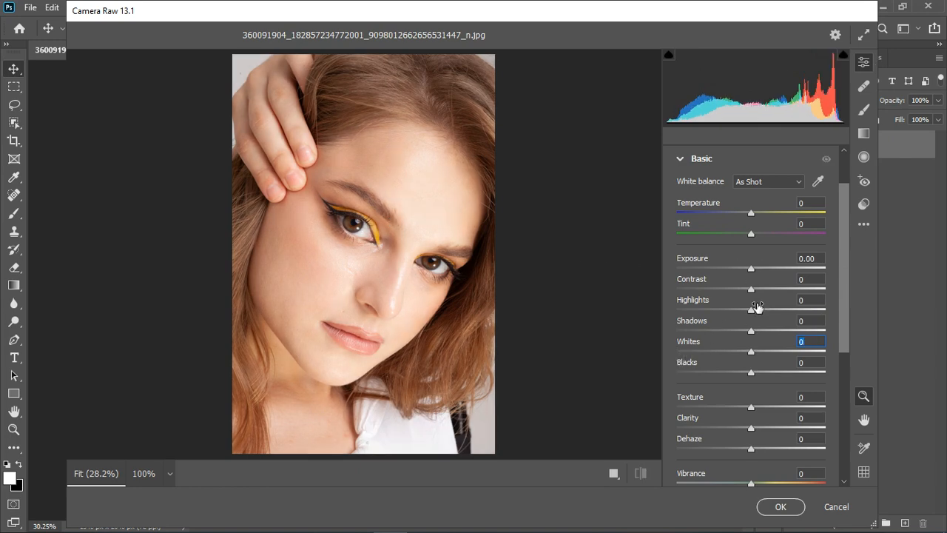
Reduce the portrait's bright areas by setting both Highlights and Whites to -39.
{"action": "left_click_drag", "start_coordinate": [751, 310], "coordinate": [723, 348]}
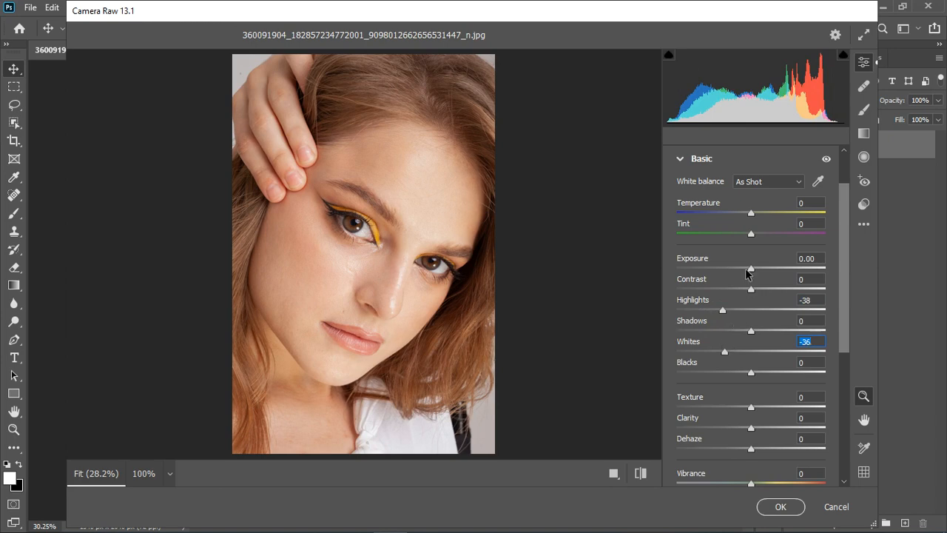
{"action": "mouse_move", "coordinate": [817, 65]}
{"action": "left_click_drag", "start_coordinate": [724, 352], "coordinate": [722, 352]}
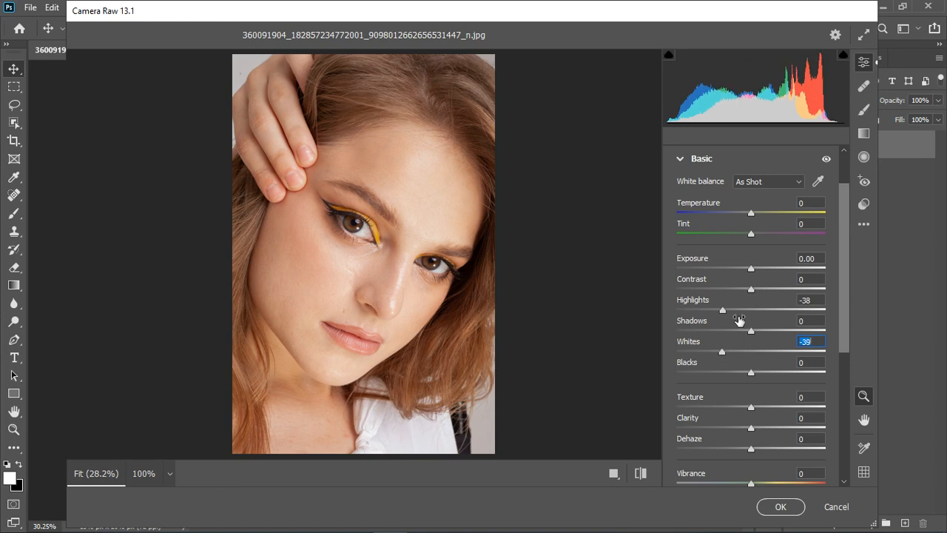
{"action": "left_click_drag", "start_coordinate": [723, 310], "coordinate": [723, 309]}
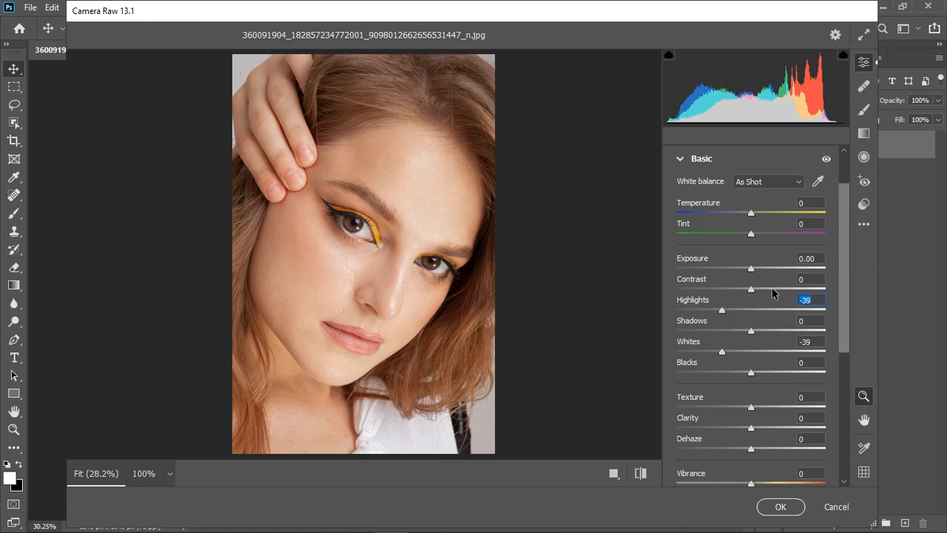
Set Exposure to -0.15, Shadows to +13 and Blacks to -27 in the Basic adjustments.
{"action": "left_click_drag", "start_coordinate": [753, 273], "coordinate": [751, 273]}
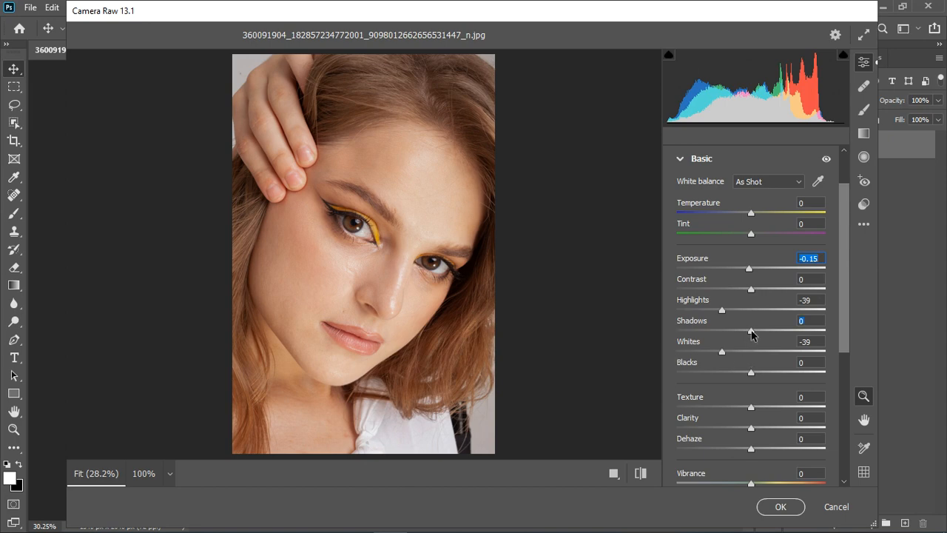
{"action": "left_click_drag", "start_coordinate": [751, 334], "coordinate": [763, 334]}
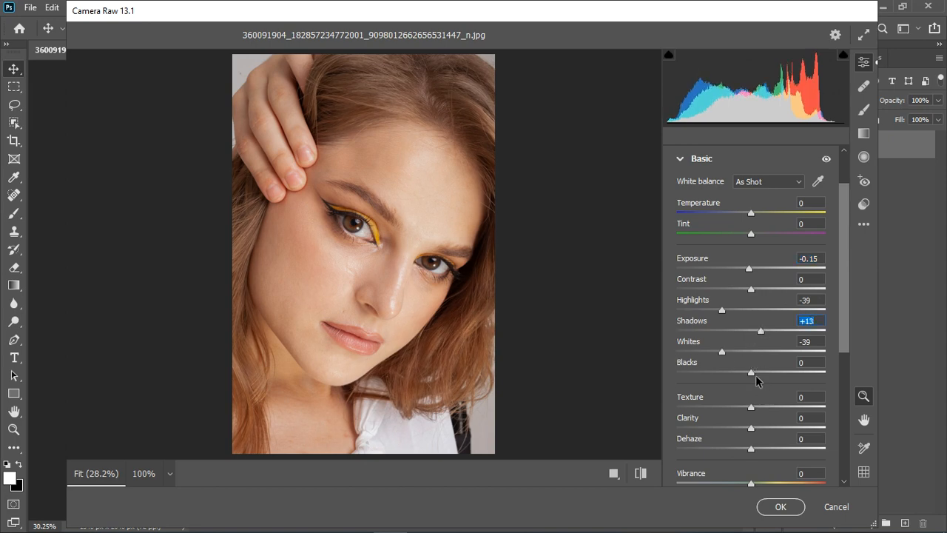
{"action": "left_click_drag", "start_coordinate": [750, 374], "coordinate": [730, 373]}
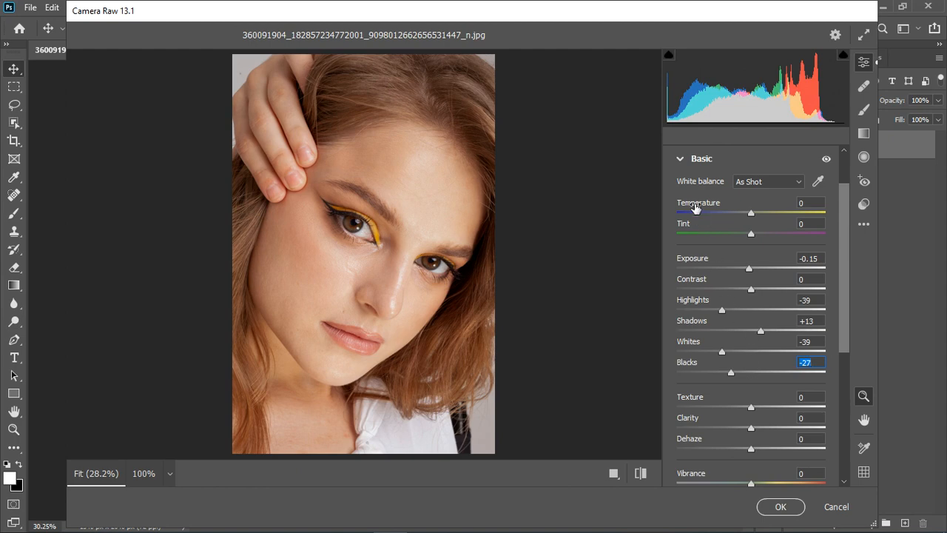
{"action": "left_click", "coordinate": [681, 162]}
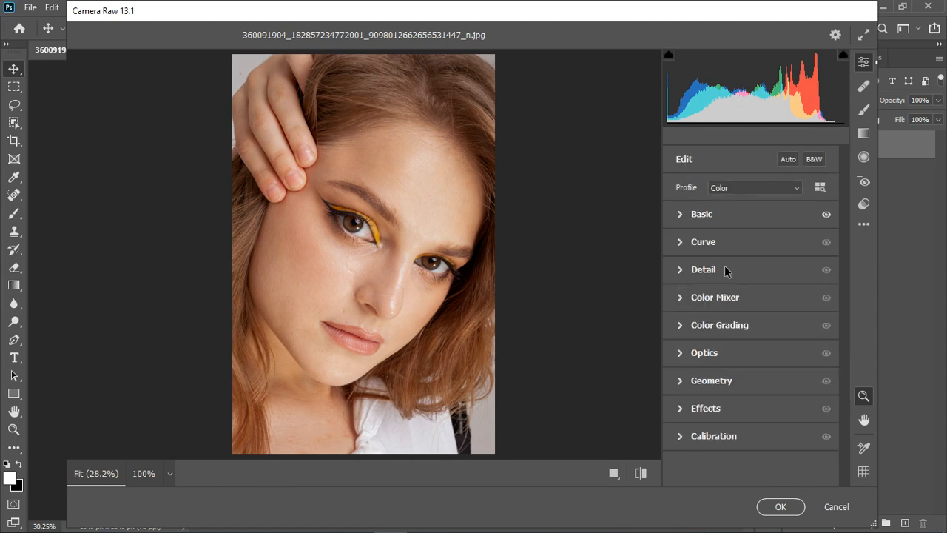
Adjust the Color Mixer hues to Reds +30 and Oranges +6, and shift Yellows moderately toward orange.
{"action": "left_click", "coordinate": [680, 297]}
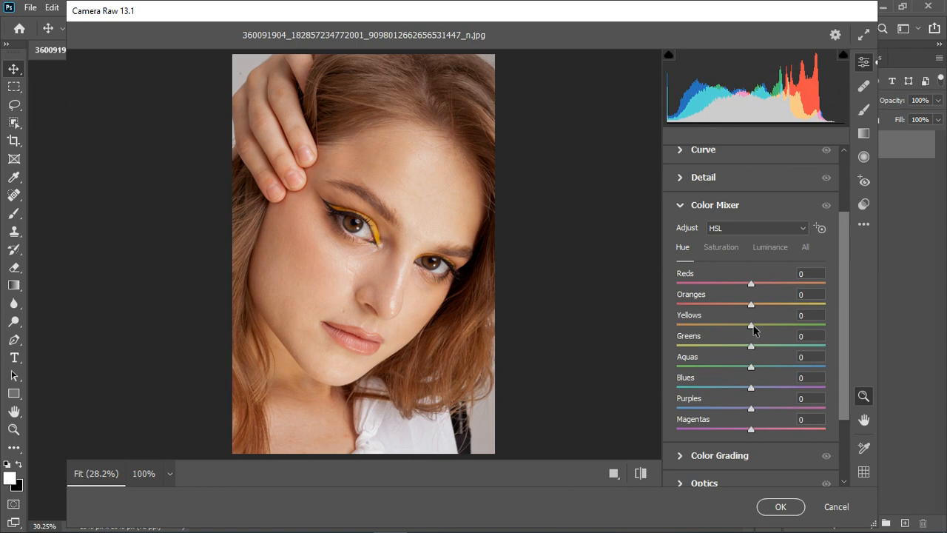
{"action": "left_click_drag", "start_coordinate": [752, 326], "coordinate": [708, 328]}
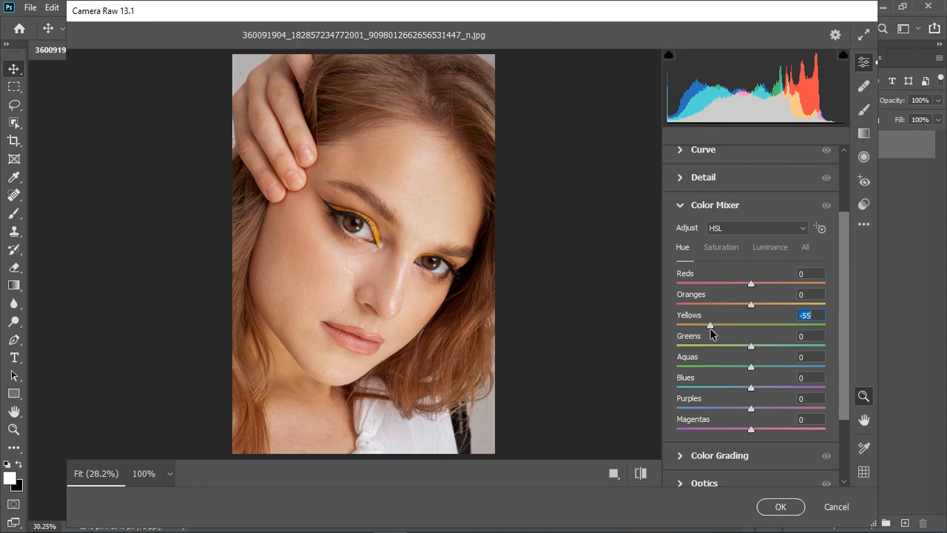
{"action": "left_click_drag", "start_coordinate": [751, 305], "coordinate": [738, 308]}
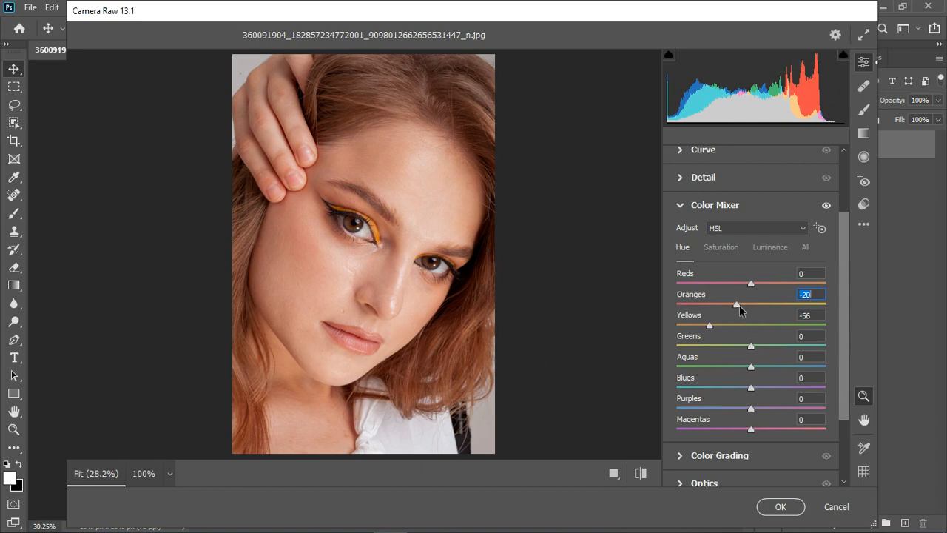
{"action": "left_click_drag", "start_coordinate": [738, 305], "coordinate": [747, 306]}
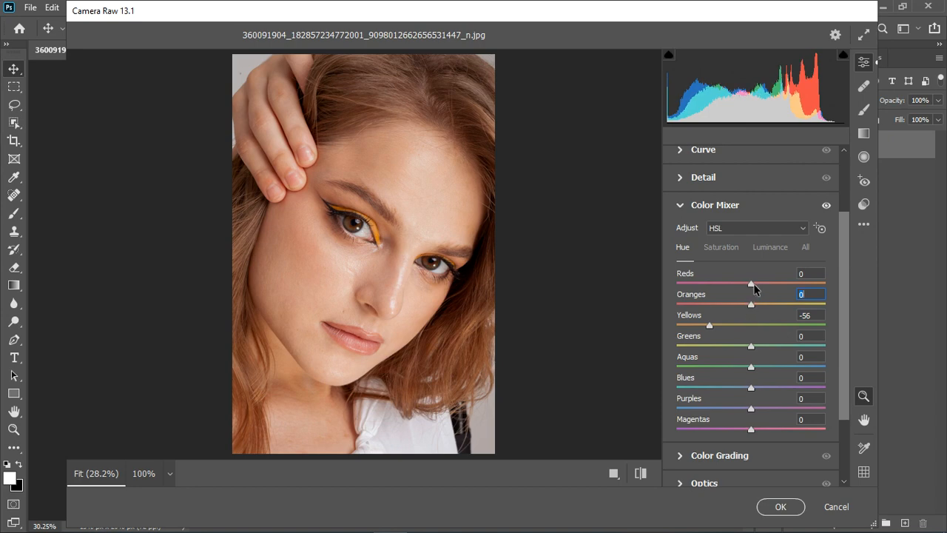
{"action": "left_click_drag", "start_coordinate": [753, 283], "coordinate": [761, 283]}
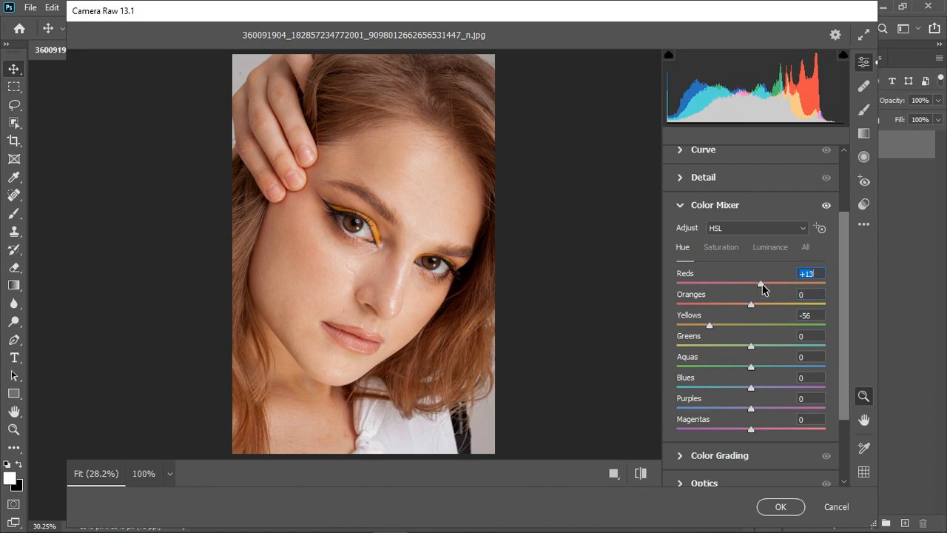
{"action": "left_click_drag", "start_coordinate": [767, 284], "coordinate": [775, 282]}
{"action": "left_click_drag", "start_coordinate": [752, 308], "coordinate": [756, 309]}
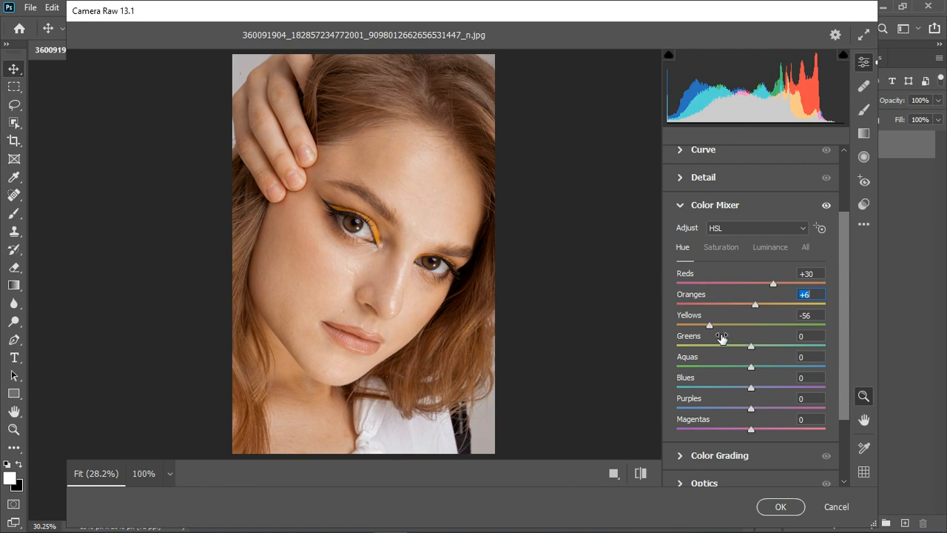
{"action": "double_click", "coordinate": [712, 323]}
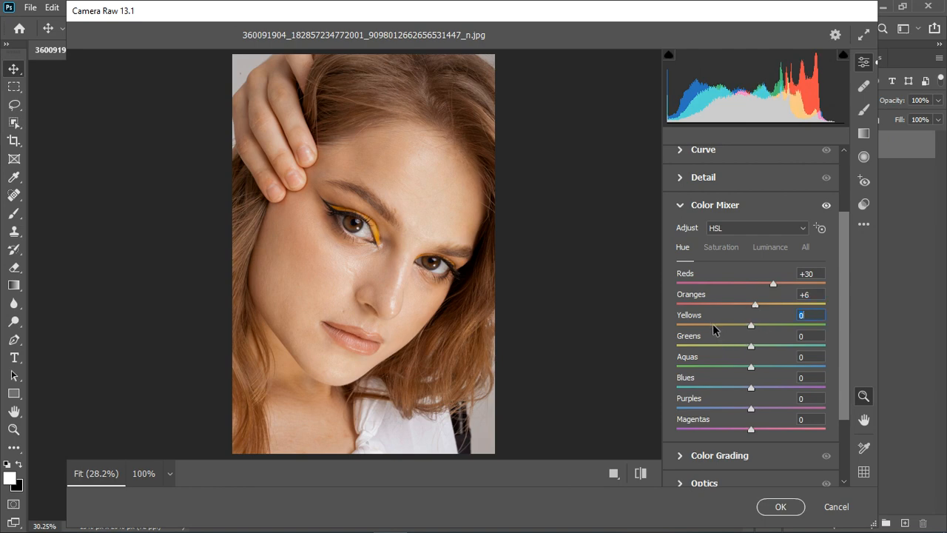
{"action": "left_click_drag", "start_coordinate": [750, 325], "coordinate": [732, 324]}
Set the Color Mixer saturation to Reds -4 and Oranges +7, and compare the result with the default settings.
{"action": "left_click", "coordinate": [727, 249]}
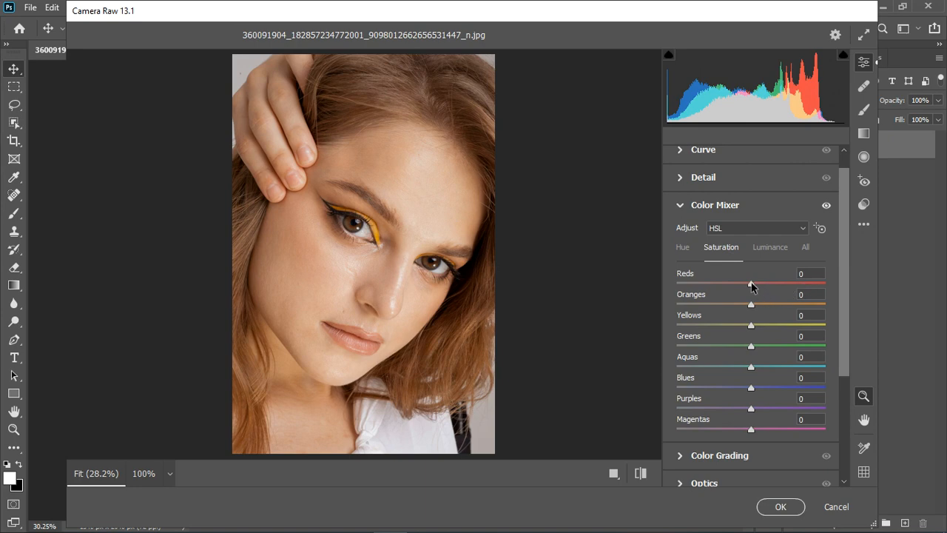
{"action": "left_click_drag", "start_coordinate": [751, 287], "coordinate": [764, 287]}
{"action": "left_click_drag", "start_coordinate": [764, 285], "coordinate": [760, 309]}
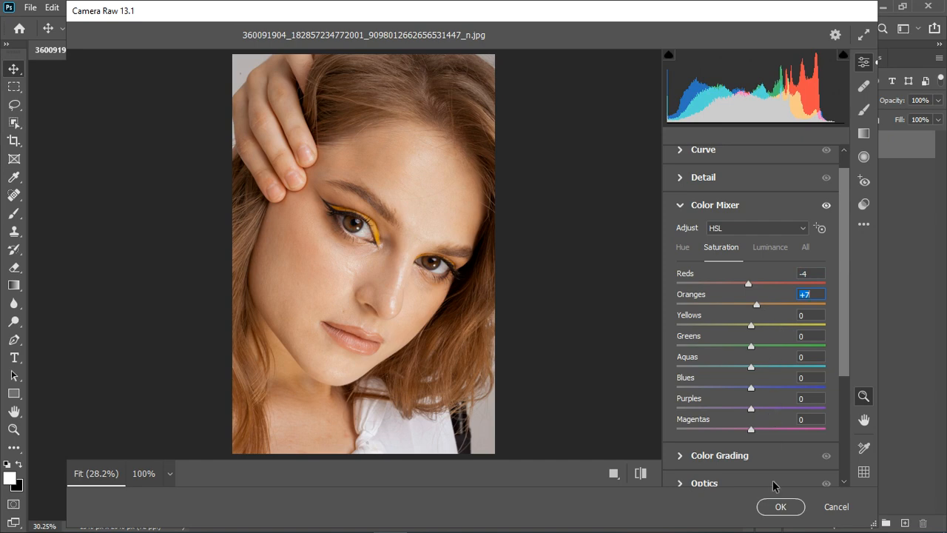
{"action": "left_click", "coordinate": [640, 473]}
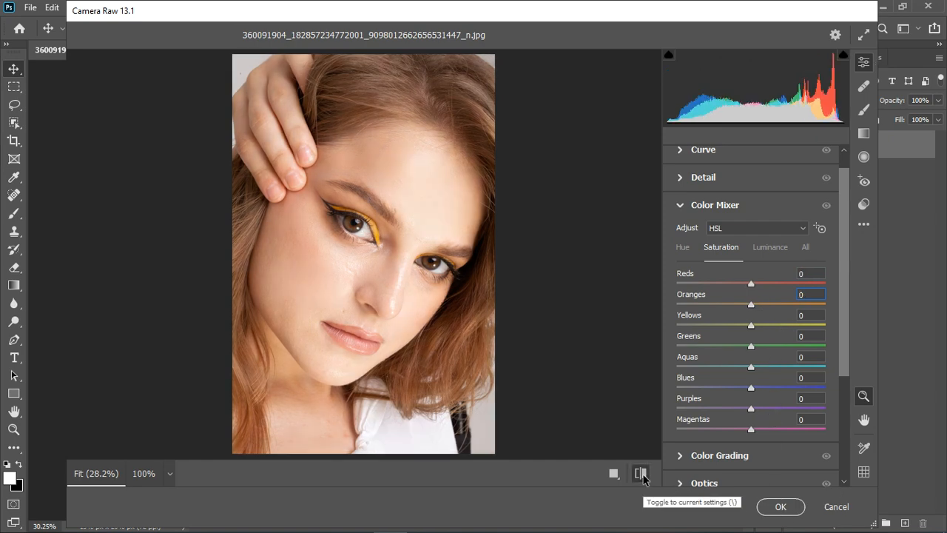
{"action": "left_click", "coordinate": [641, 475]}
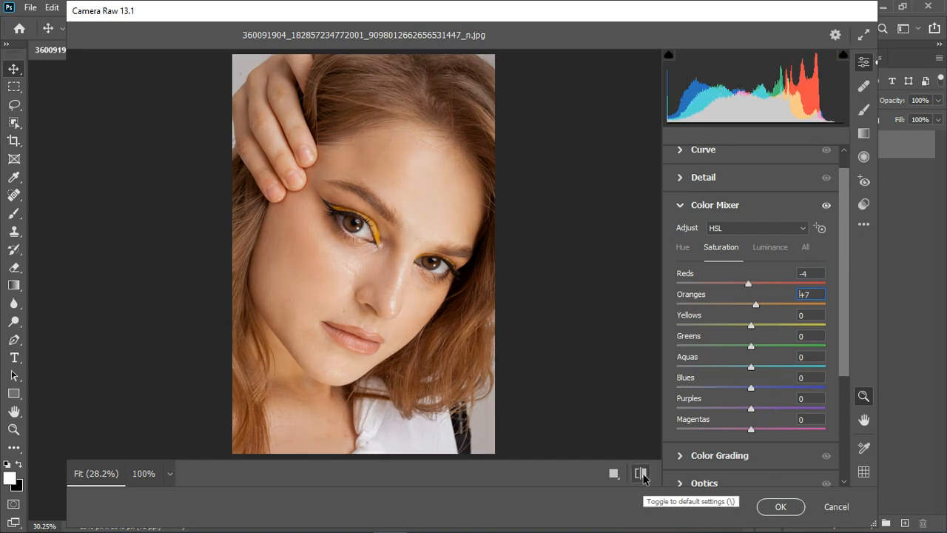
Apply the Camera Raw corrections to the photo layer and inspect the face up close.
{"action": "left_click", "coordinate": [781, 506]}
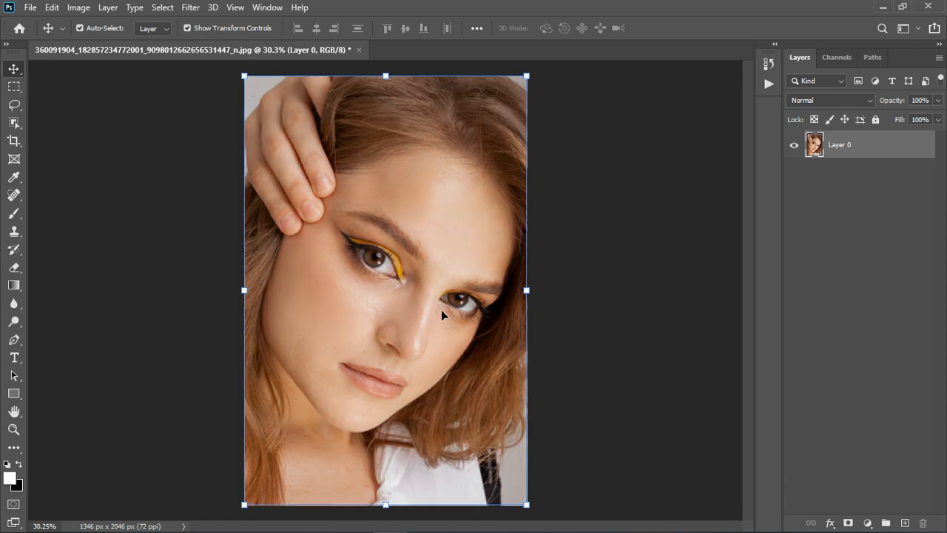
{"action": "scroll", "coordinate": [441, 314], "scroll_direction": "up", "scroll_amount": 5}
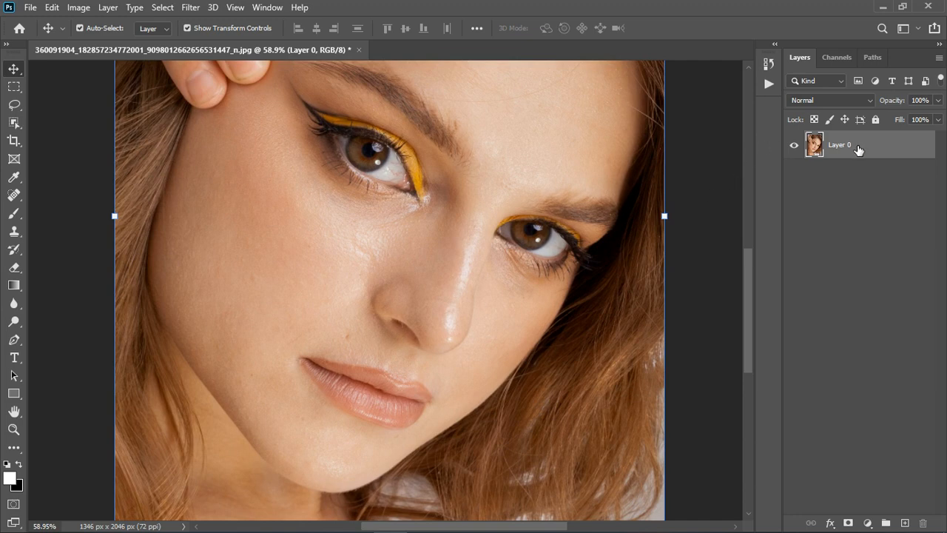
{"action": "scroll", "coordinate": [448, 329], "scroll_direction": "down", "scroll_amount": 3}
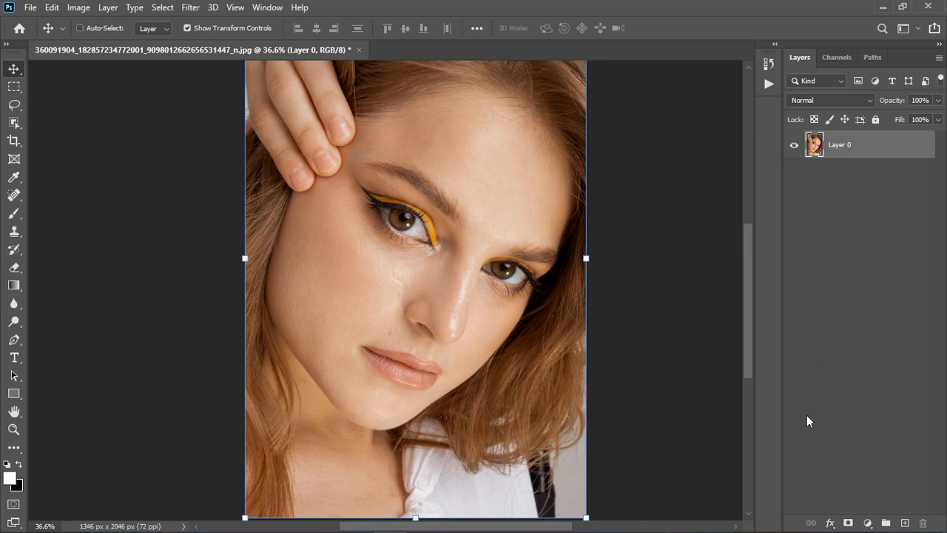
Duplicate Layer 0 twice and rename the lower copy "color" and the upper copy "texure".
{"action": "key", "text": "ctrl+j"}
{"action": "key", "text": "ctrl+j"}
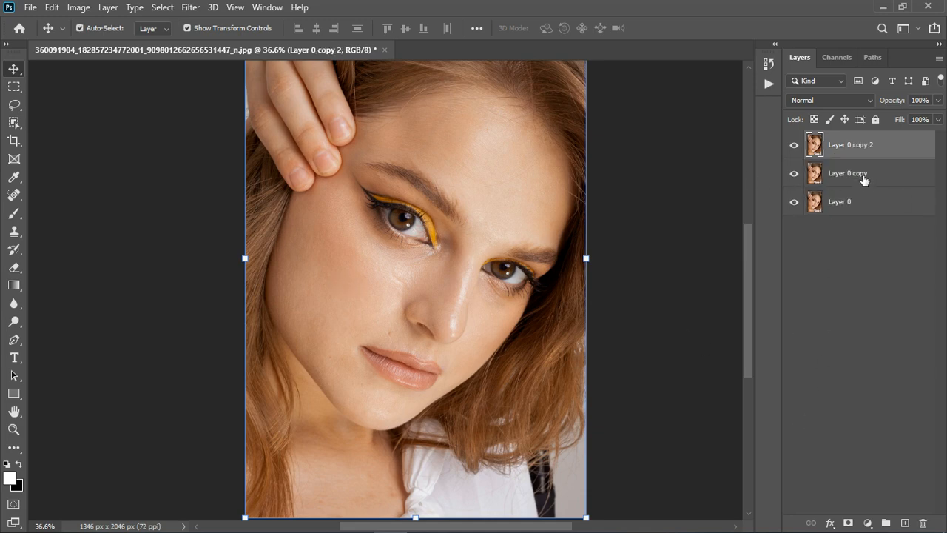
{"action": "double_click", "coordinate": [862, 174]}
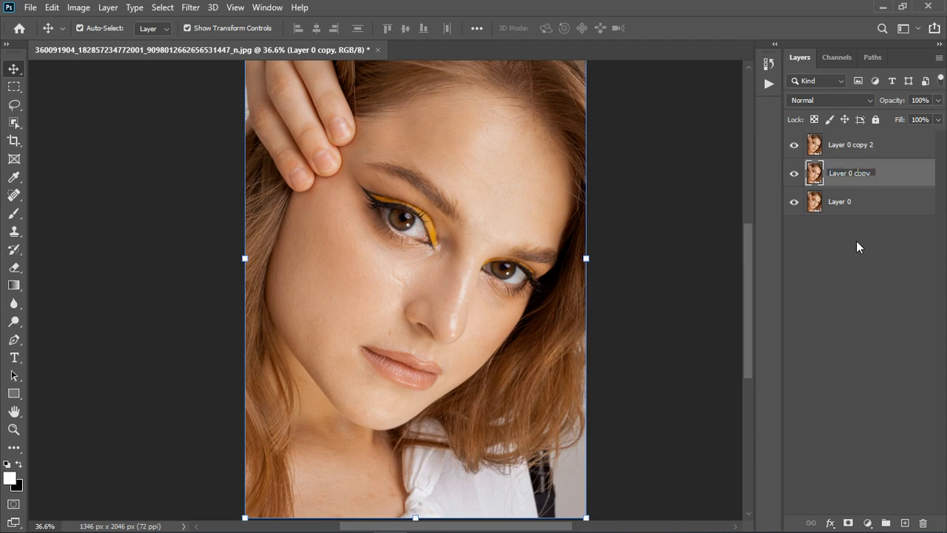
{"action": "type", "text": "color"}
{"action": "key", "text": "Return"}
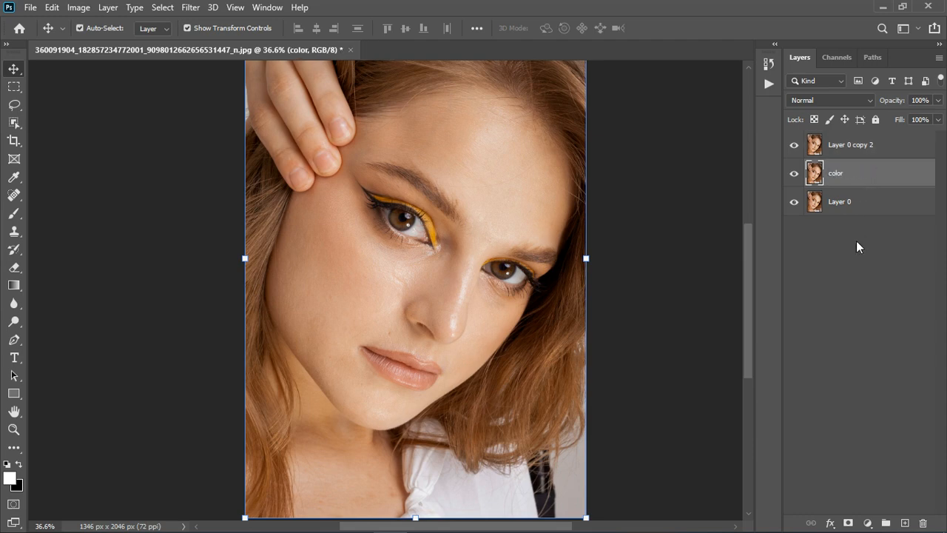
{"action": "double_click", "coordinate": [853, 146]}
{"action": "type", "text": "tex"}
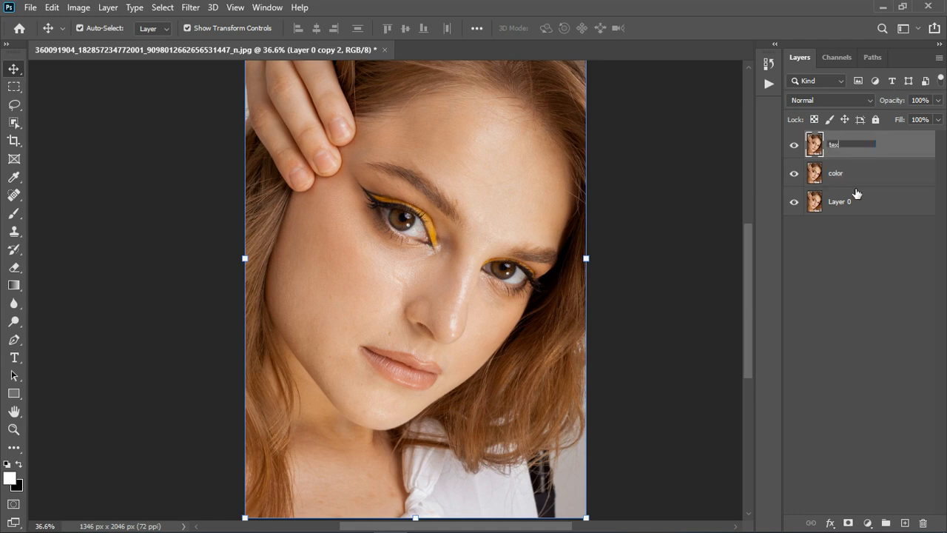
{"action": "type", "text": "ure"}
{"action": "key", "text": "Return"}
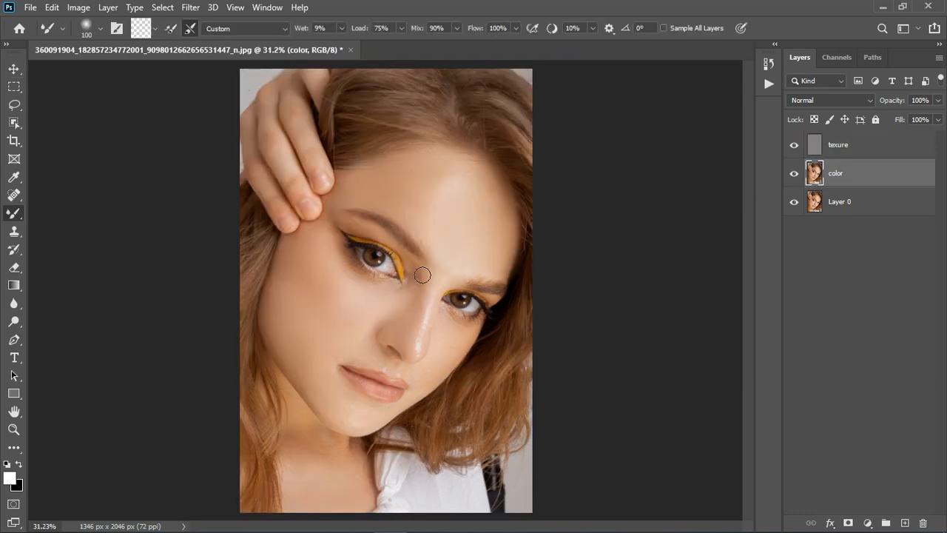
Group the texure and color layers together above Layer 0.
{"action": "left_click", "coordinate": [874, 153], "text": "shift"}
{"action": "left_click", "coordinate": [885, 522]}
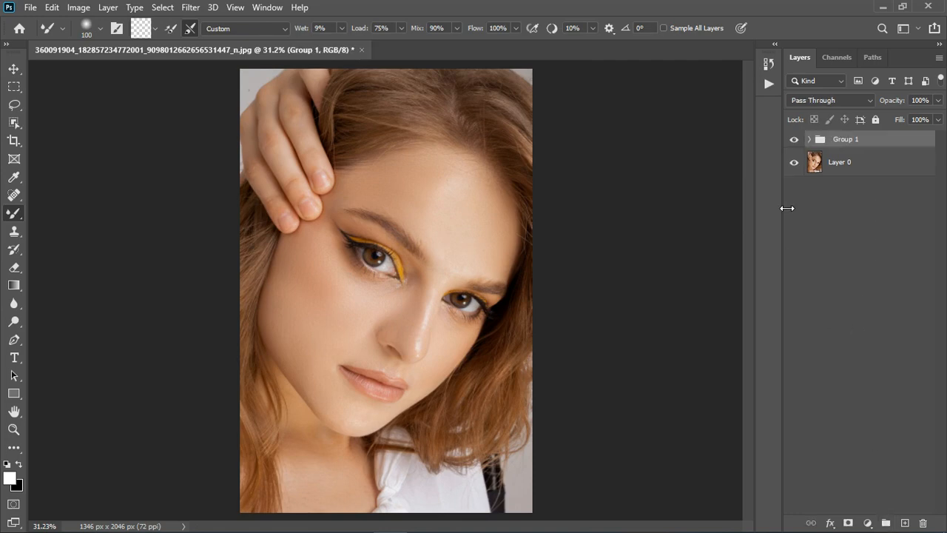
Compare the portrait with the retouching group hidden and shown, examining the skin at different magnifications.
{"action": "left_click", "coordinate": [794, 140]}
{"action": "left_click", "coordinate": [795, 140]}
{"action": "scroll", "coordinate": [362, 267], "scroll_direction": "up", "scroll_amount": 2}
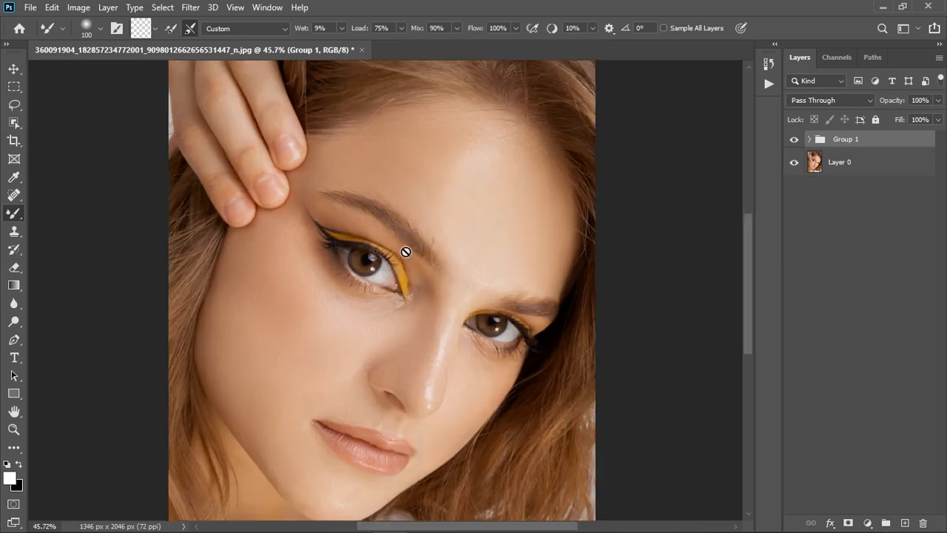
{"action": "left_click", "coordinate": [796, 140]}
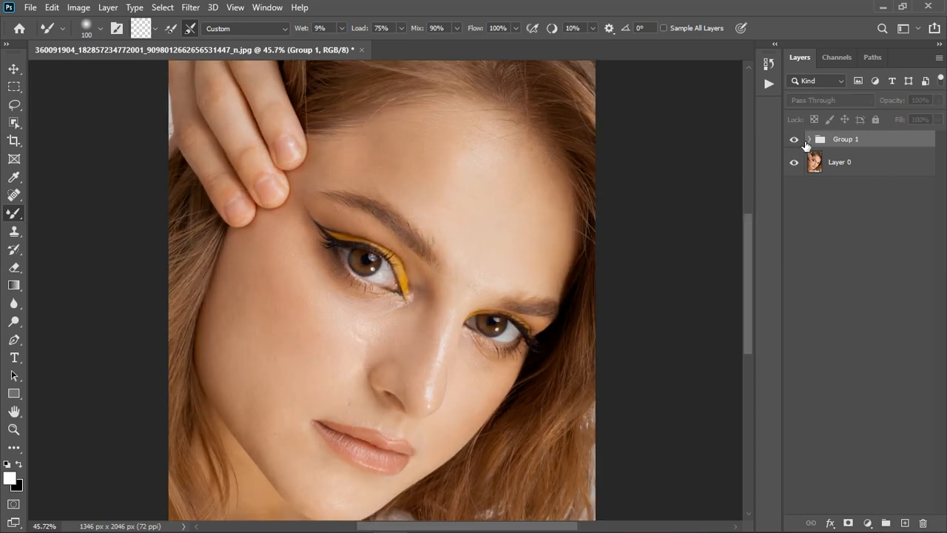
{"action": "scroll", "coordinate": [456, 223], "scroll_direction": "down", "scroll_amount": 3}
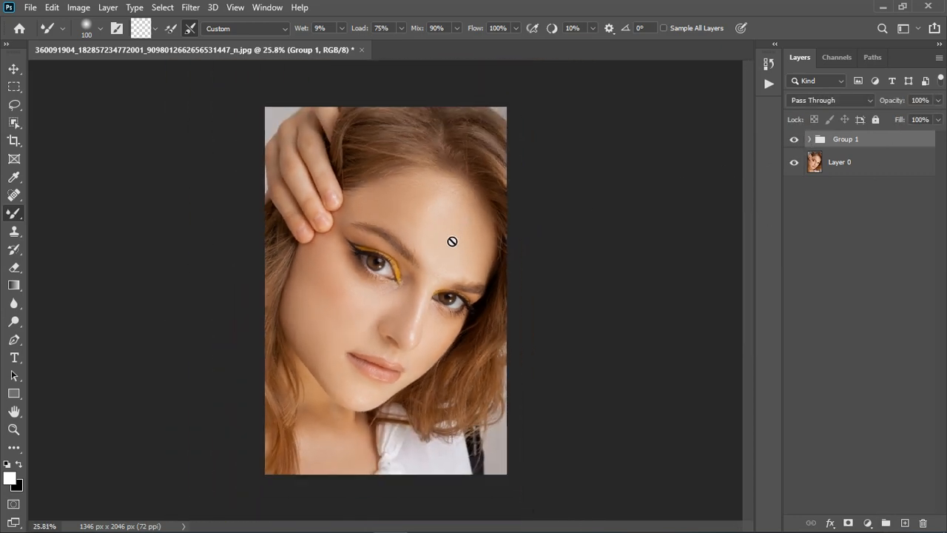
{"action": "scroll", "coordinate": [392, 303], "scroll_direction": "up", "scroll_amount": 2}
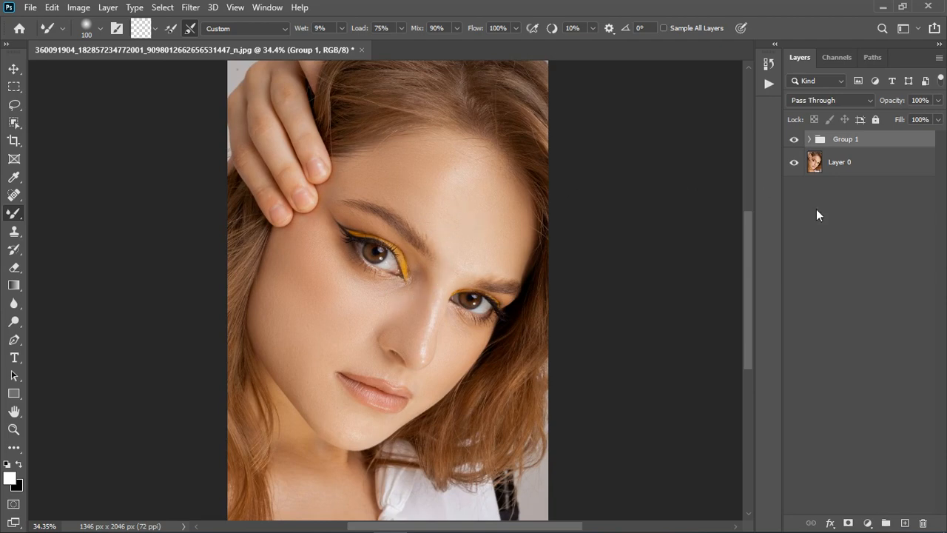
{"action": "scroll", "coordinate": [486, 265], "scroll_direction": "down", "scroll_amount": 2}
{"action": "scroll", "coordinate": [429, 311], "scroll_direction": "up", "scroll_amount": 3}
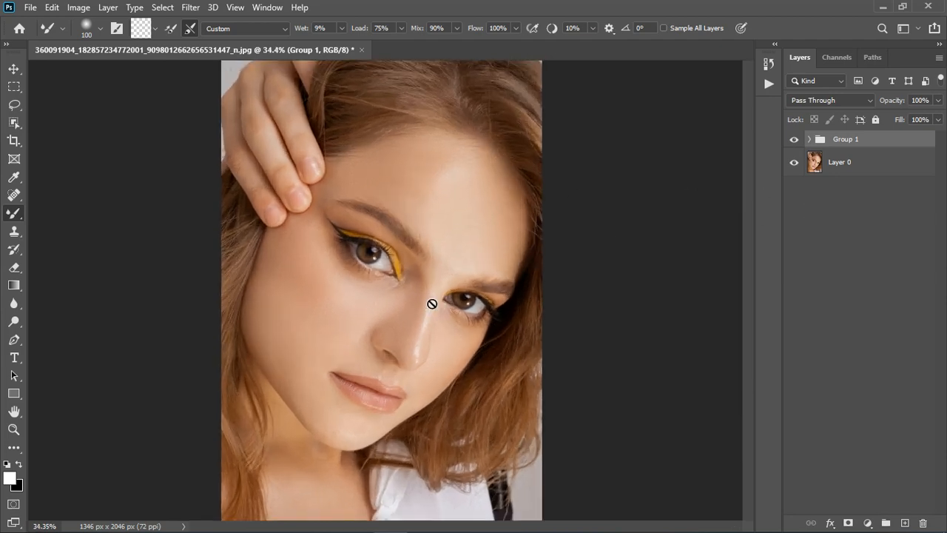
{"action": "scroll", "coordinate": [453, 272], "scroll_direction": "down", "scroll_amount": 1}
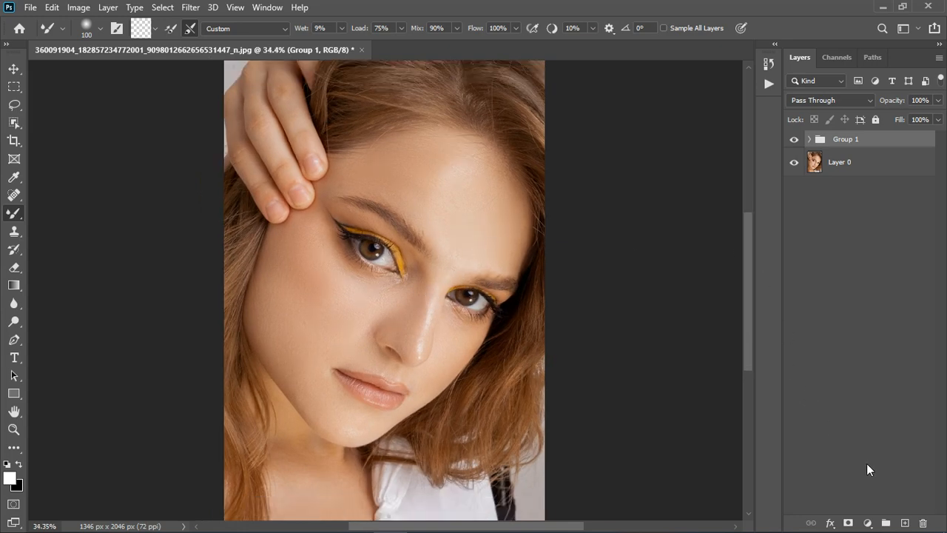
Add an Exposure adjustment layer above Group 1 with Gamma Correction set to 0.87, and inspect the face.
{"action": "left_click", "coordinate": [867, 523]}
{"action": "left_click", "coordinate": [864, 359]}
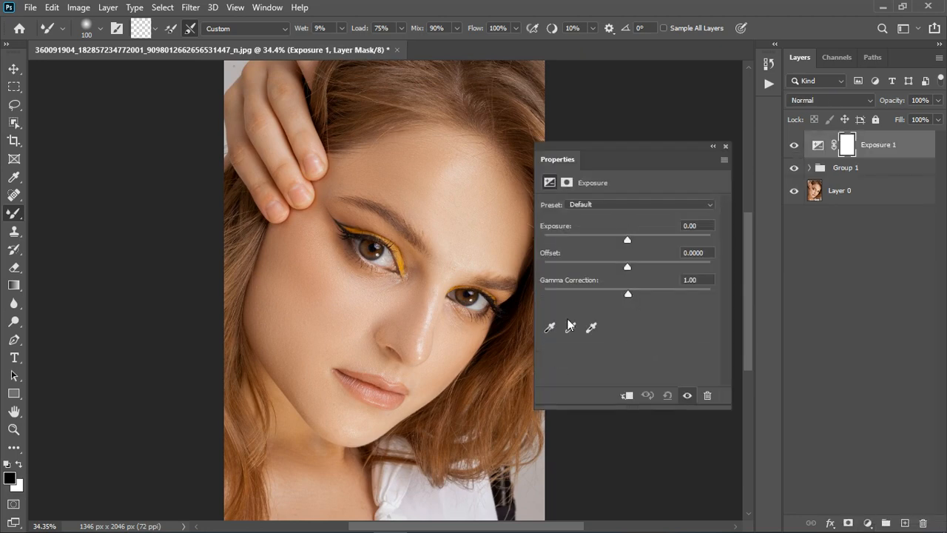
{"action": "scroll", "coordinate": [534, 338], "scroll_direction": "down", "scroll_amount": 3}
{"action": "left_click_drag", "start_coordinate": [631, 295], "coordinate": [635, 294]}
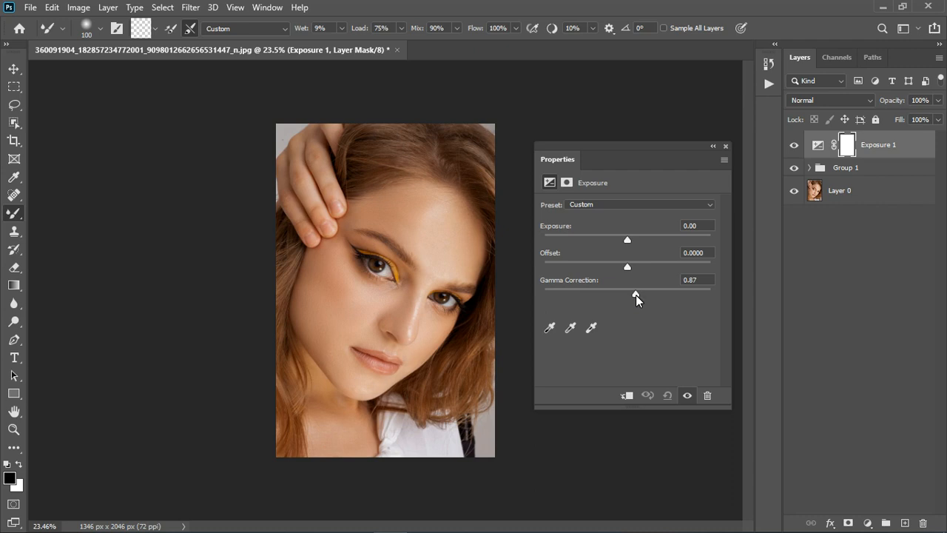
{"action": "left_click_drag", "start_coordinate": [636, 294], "coordinate": [635, 295]}
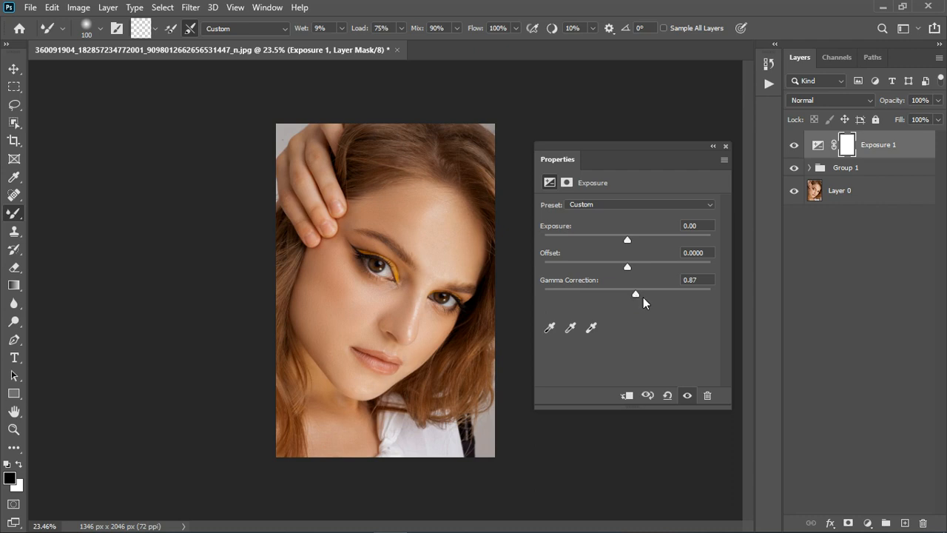
{"action": "left_click", "coordinate": [722, 152]}
{"action": "scroll", "coordinate": [414, 305], "scroll_direction": "up", "scroll_amount": 5}
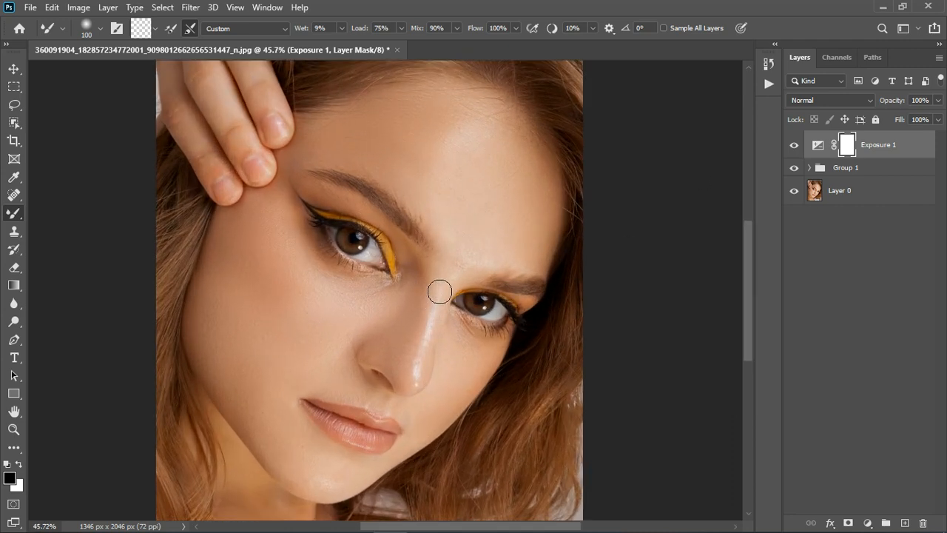
{"action": "scroll", "coordinate": [338, 344], "scroll_direction": "down", "scroll_amount": 3}
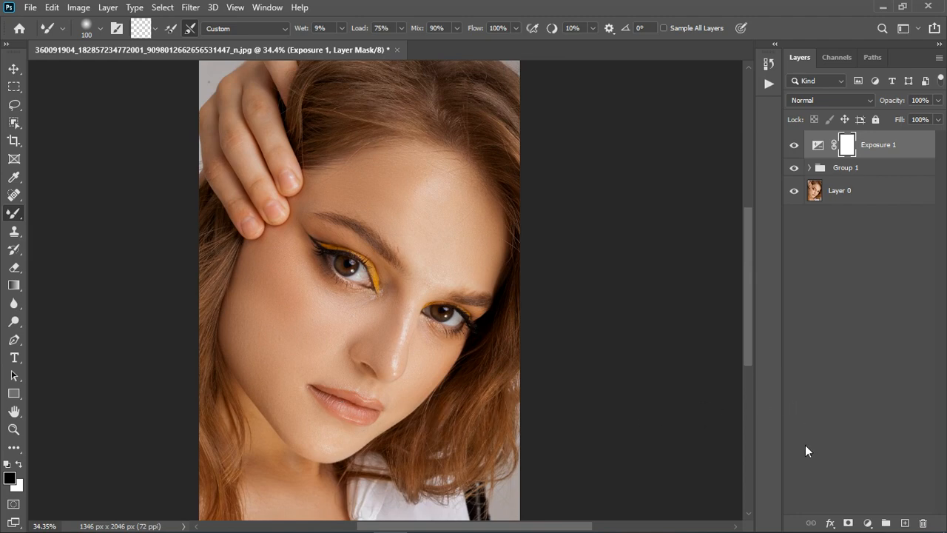
Add a Vibrance adjustment layer above the Exposure layer and set Vibrance to +27.
{"action": "left_click", "coordinate": [876, 521]}
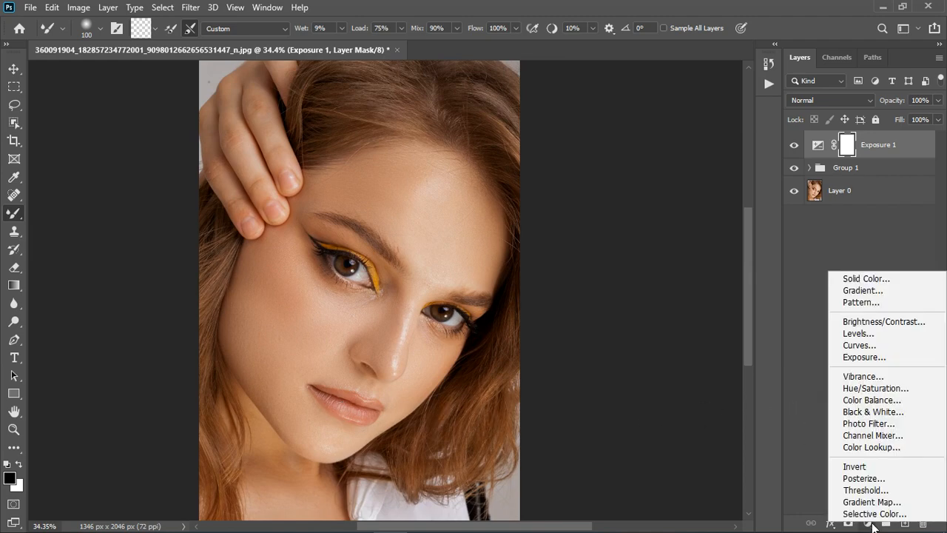
{"action": "left_click", "coordinate": [864, 379]}
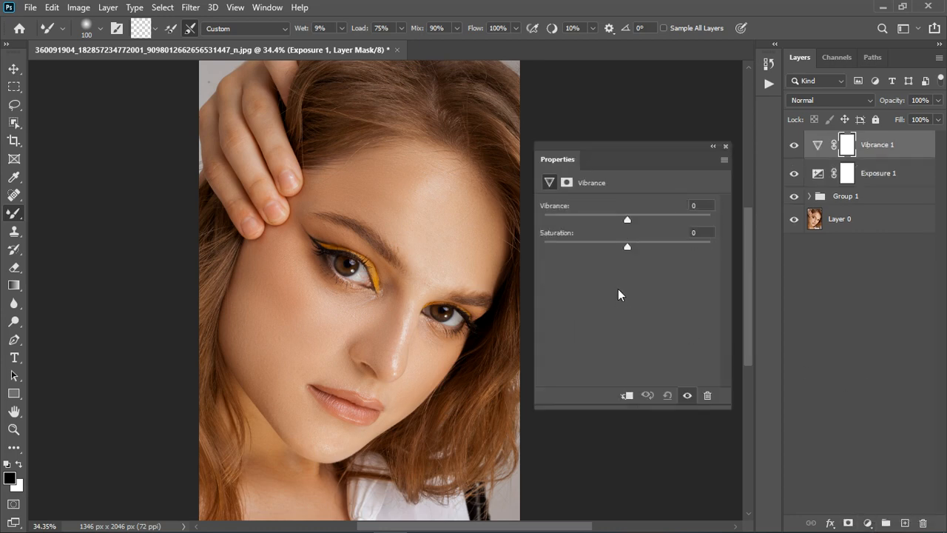
{"action": "left_click_drag", "start_coordinate": [627, 220], "coordinate": [649, 218]}
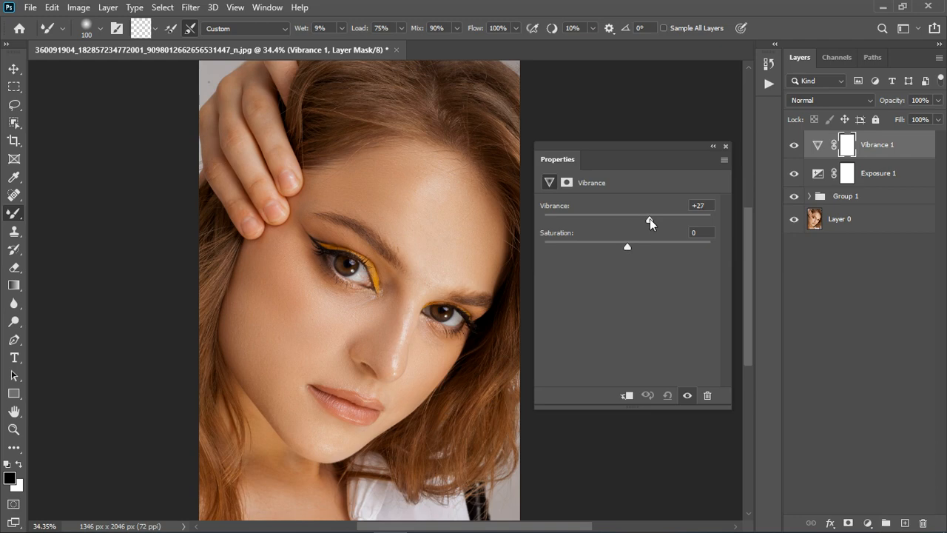
{"action": "left_click", "coordinate": [726, 152]}
{"action": "scroll", "coordinate": [389, 258], "scroll_direction": "down", "scroll_amount": 2}
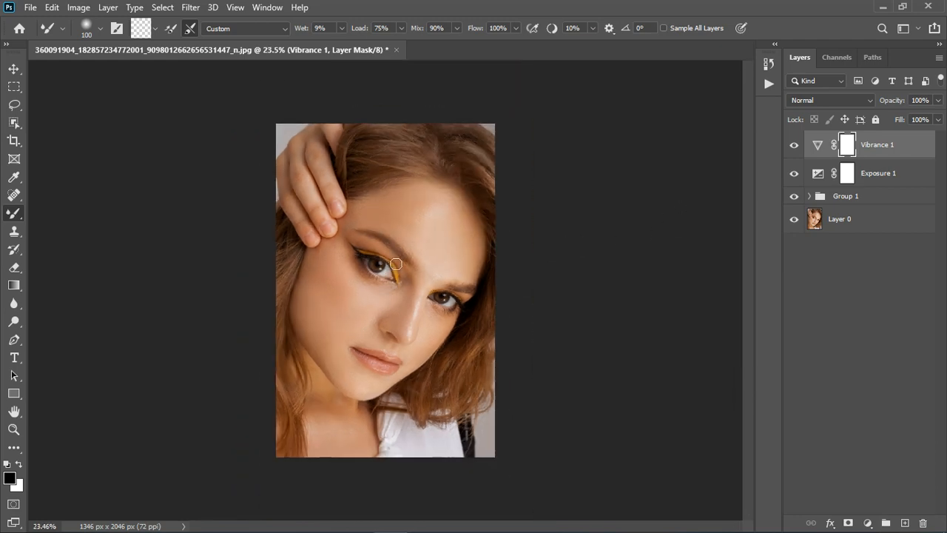
{"action": "scroll", "coordinate": [398, 325], "scroll_direction": "up", "scroll_amount": 1}
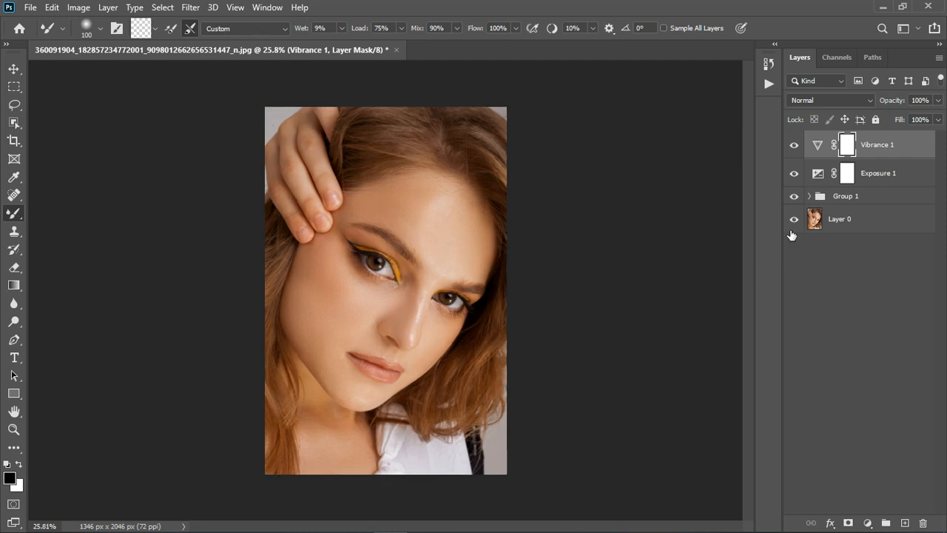
Stamp all visible layers into a new top layer, hide the adjustment layers and group beneath, and compare it with Layer 0.
{"action": "left_click", "coordinate": [884, 201]}
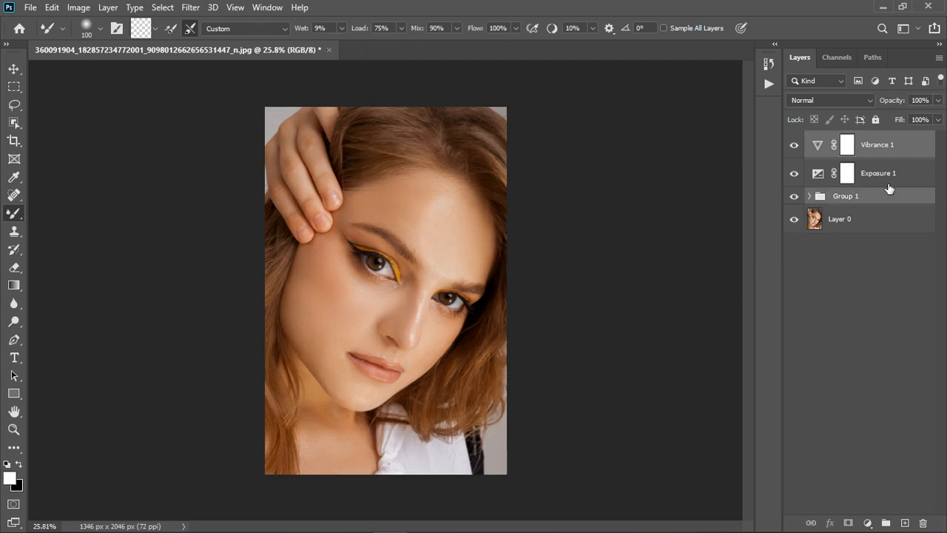
{"action": "left_click", "coordinate": [892, 148]}
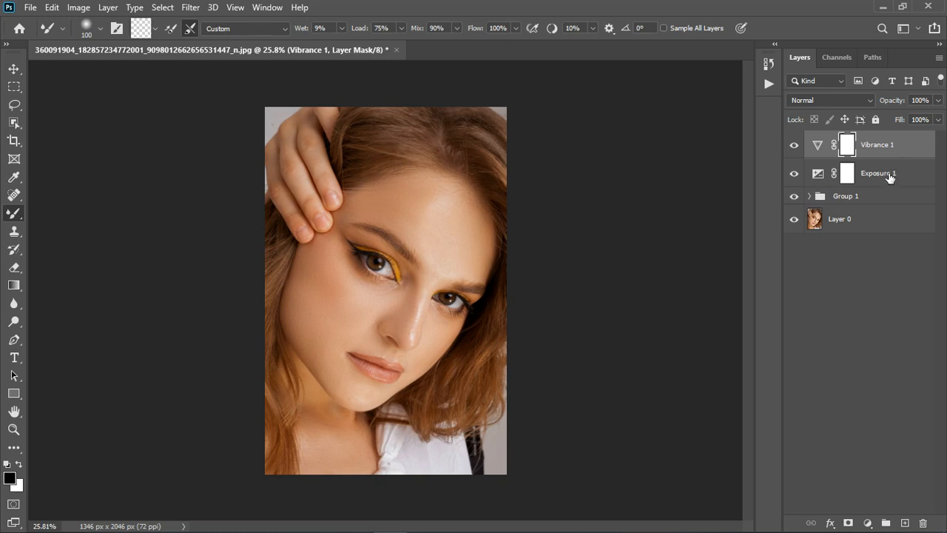
{"action": "key", "text": "ctrl+shift+alt+e"}
{"action": "left_click_drag", "start_coordinate": [794, 174], "coordinate": [804, 153]}
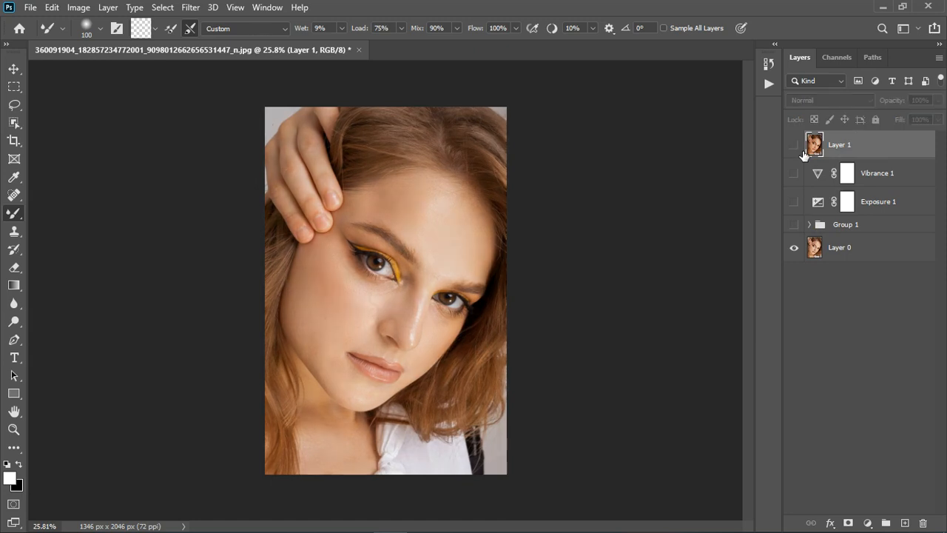
{"action": "left_click", "coordinate": [802, 150]}
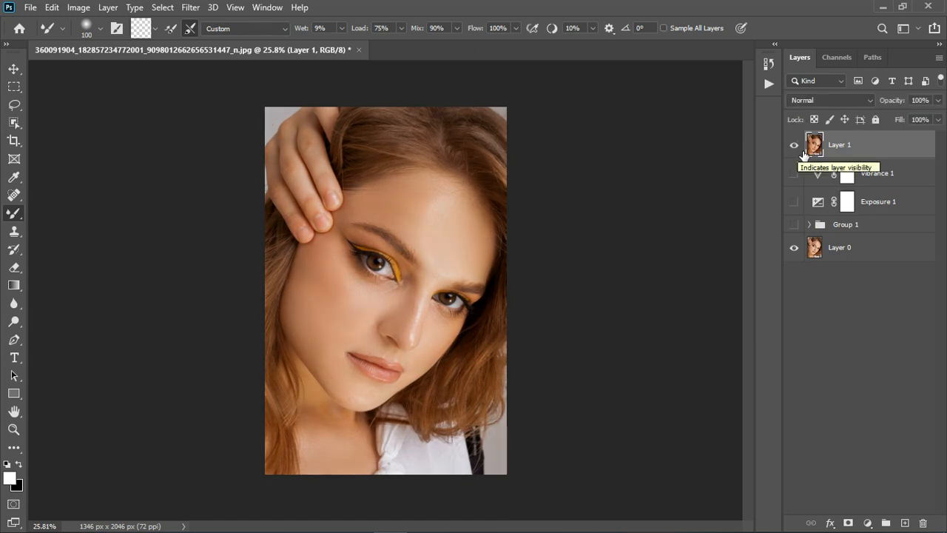